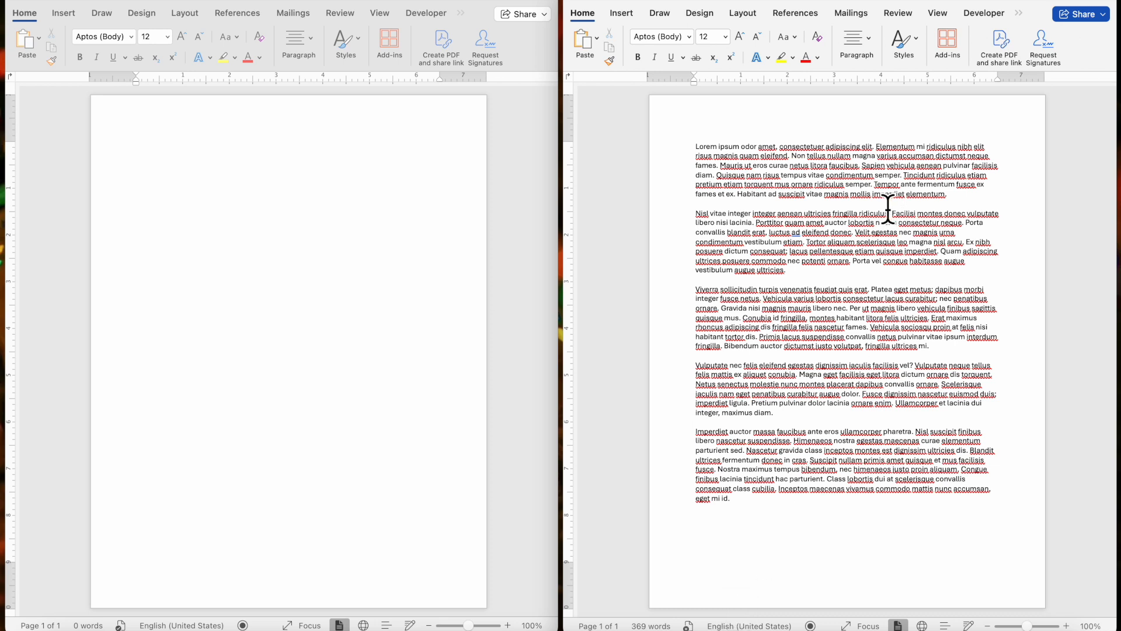
# Copy the opening text, "Lorem ipsum odor" through "risus magnis", from the source document into the blank one and start a new line
pyautogui.moveTo(724, 148)
pyautogui.mouseDown()
pyautogui.moveTo(730, 162)
pyautogui.moveTo(703, 151)
pyautogui.mouseUp()
pyautogui.press('super+c')
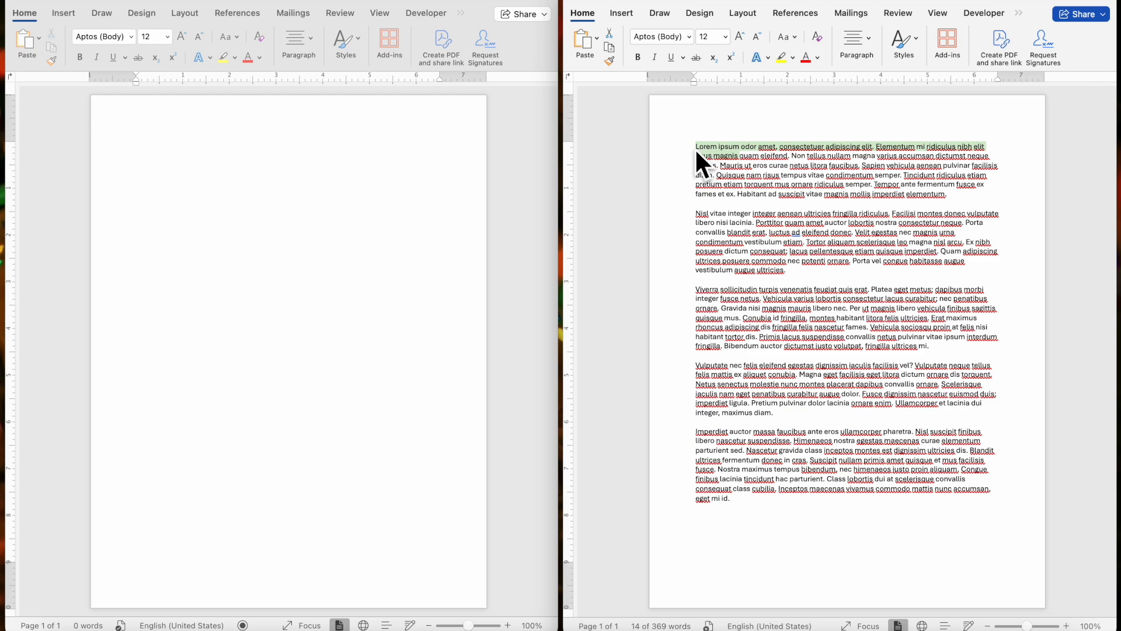
pyautogui.click(155, 159)
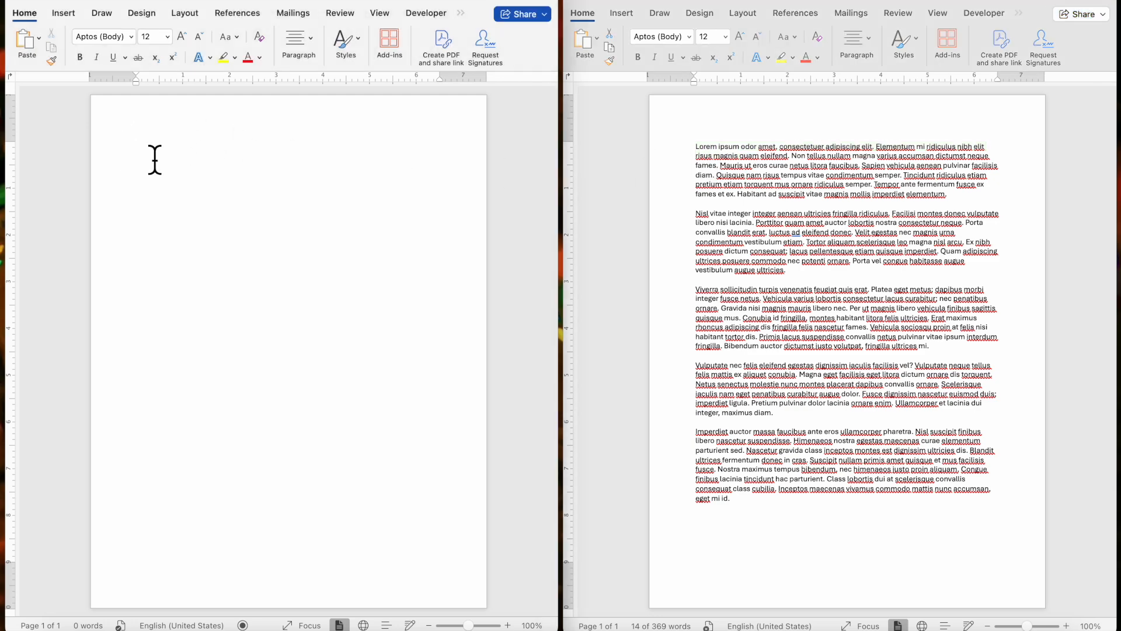
pyautogui.press('super+v')
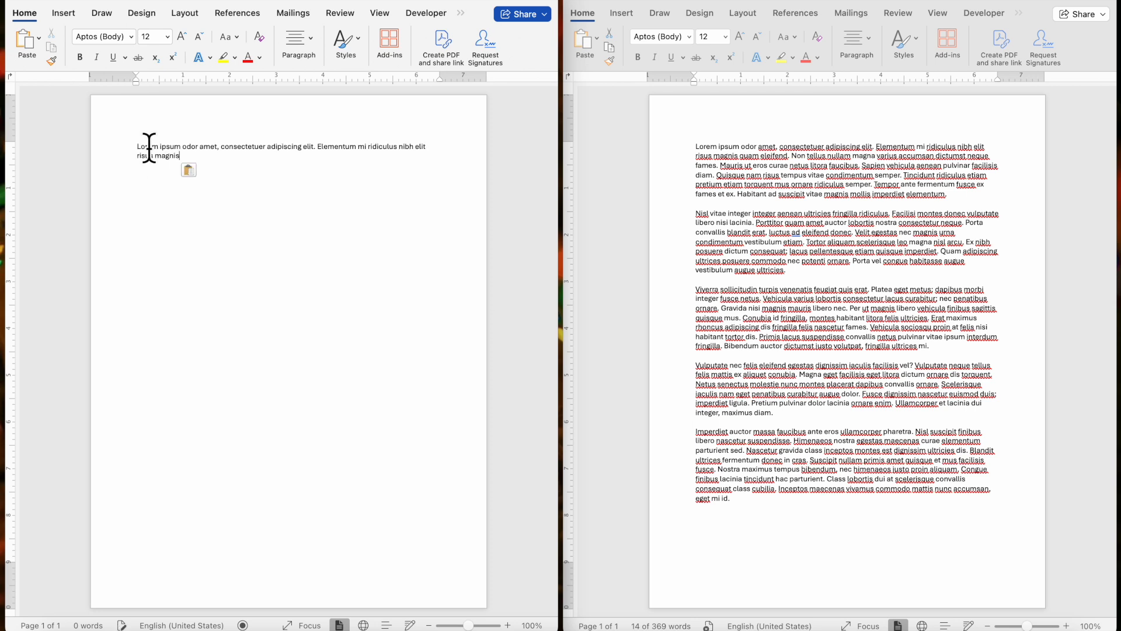
pyautogui.click(102, 0)
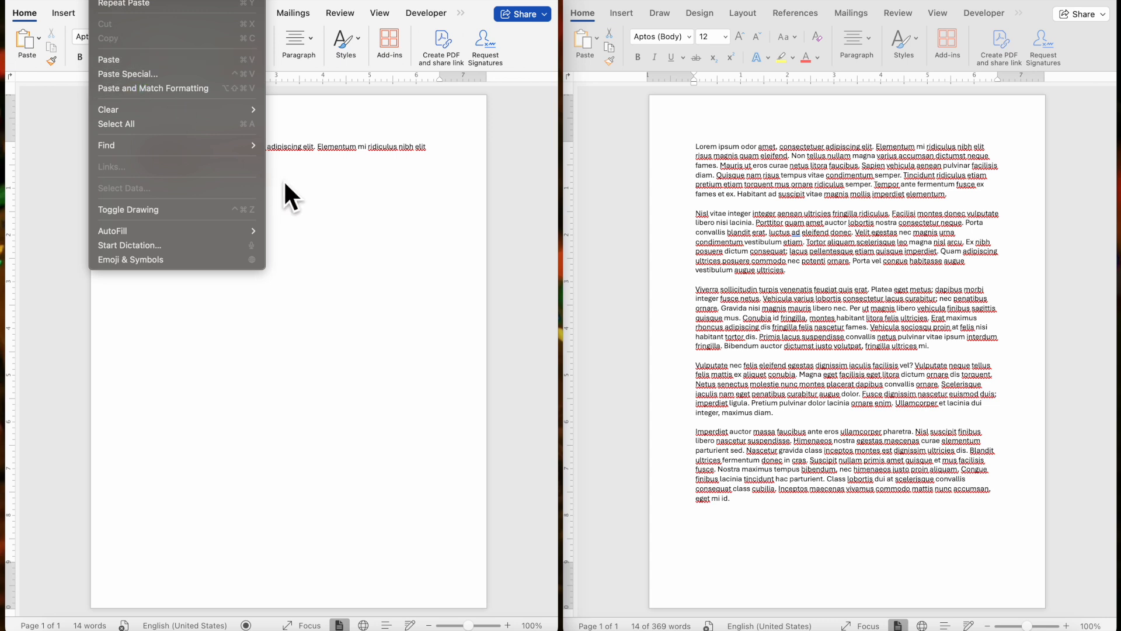
pyautogui.click(341, 195)
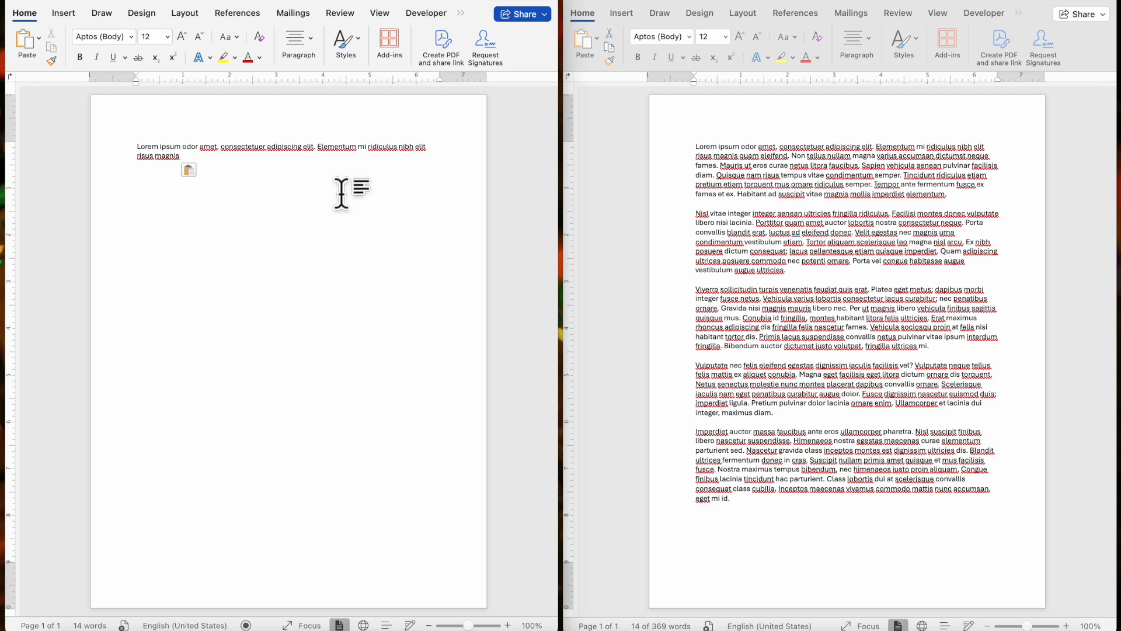
pyautogui.press('Return')
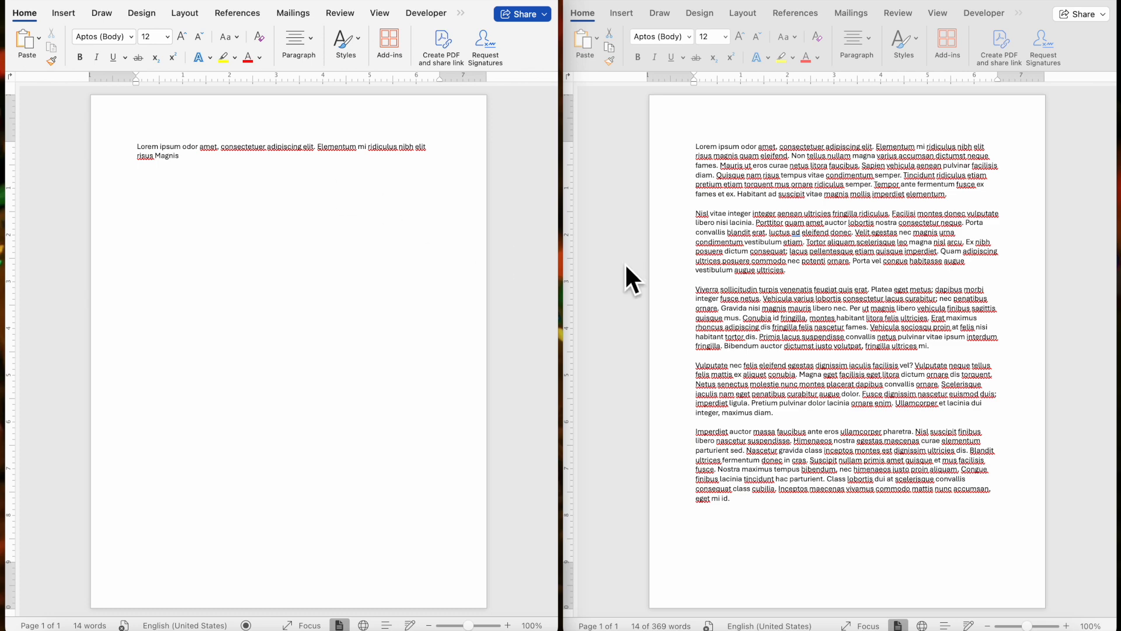
# Copy the second paragraph's opening, "Nisl vitae integer" through "libero nisi lacinia", and paste it below the first excerpt
pyautogui.click(698, 210)
pyautogui.click(697, 213)
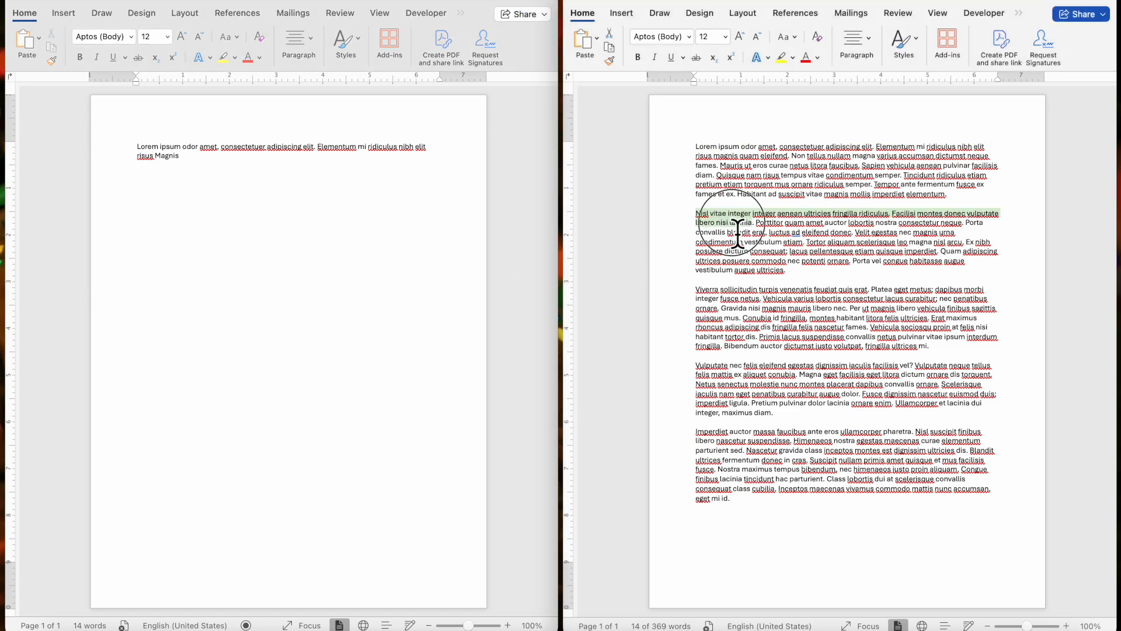
pyautogui.press('super+c')
pyautogui.click(165, 174)
pyautogui.press('super+v')
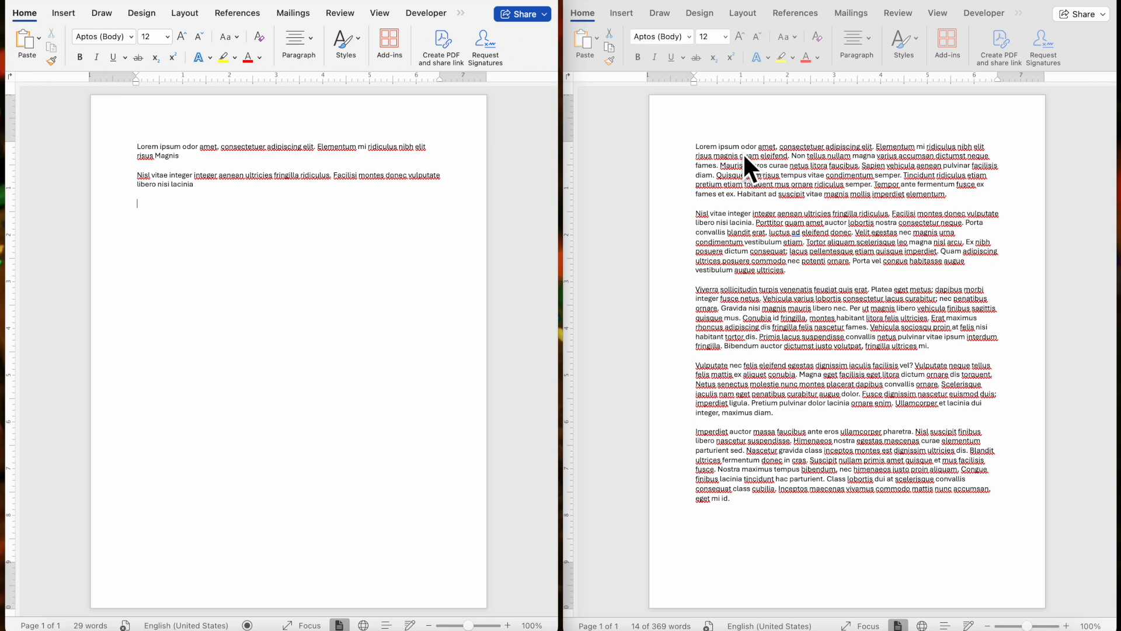
# Transfer a copy of the full third paragraph, starting "Viverra sollicitudin", below the second excerpt by moving the selection directly between documents
pyautogui.click(690, 215)
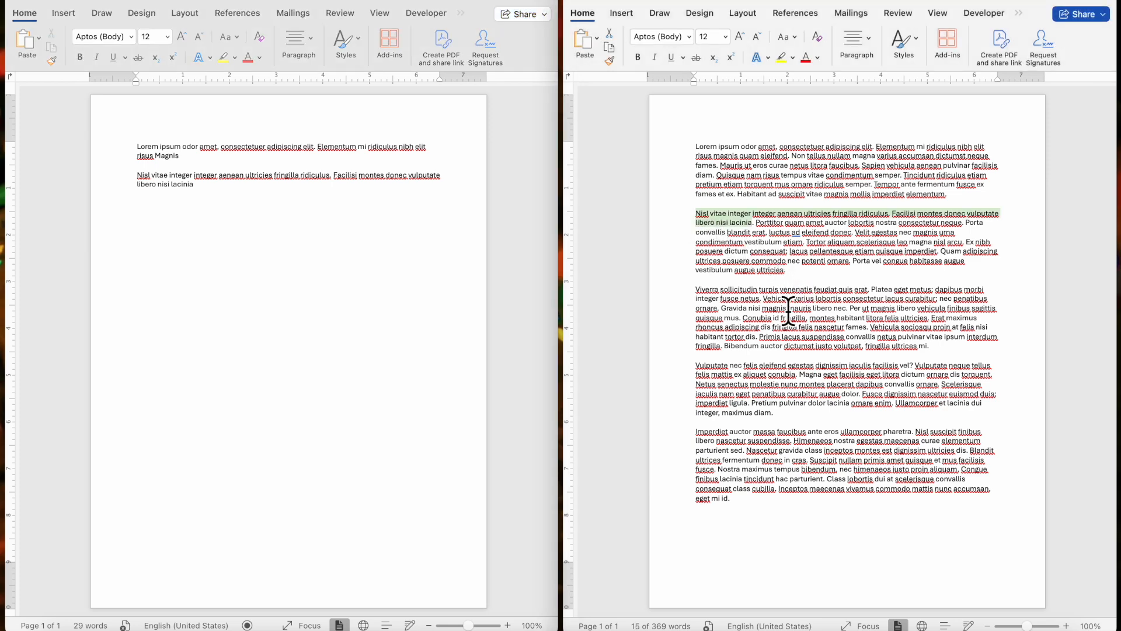
pyautogui.moveTo(695, 290); pyautogui.dragTo(937, 344)
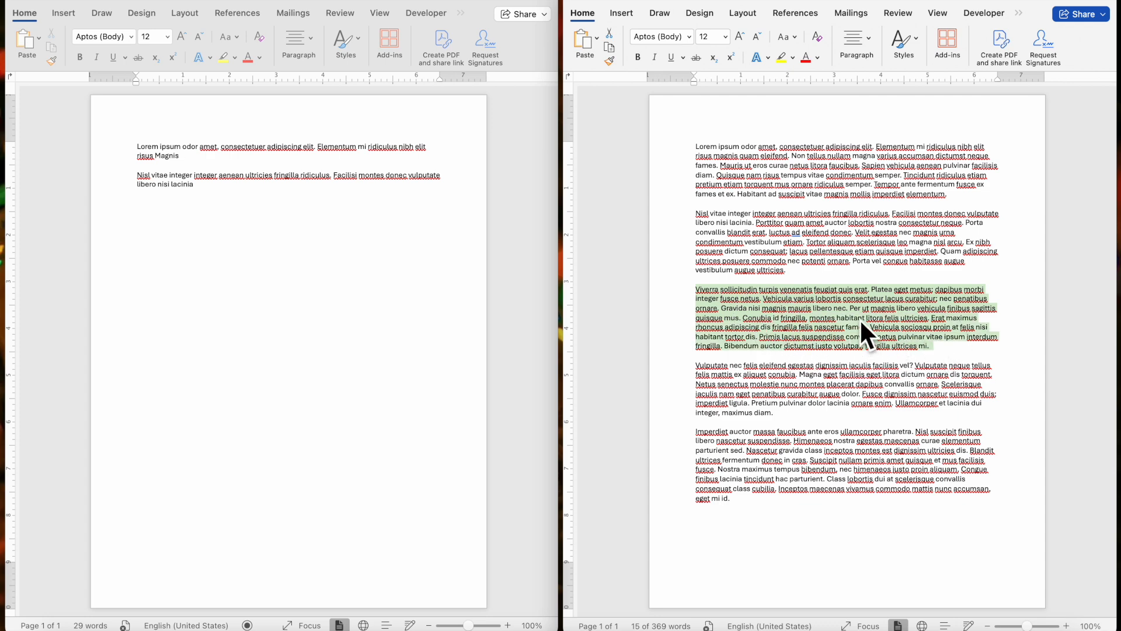
pyautogui.moveTo(862, 322); pyautogui.dragTo(307, 315)
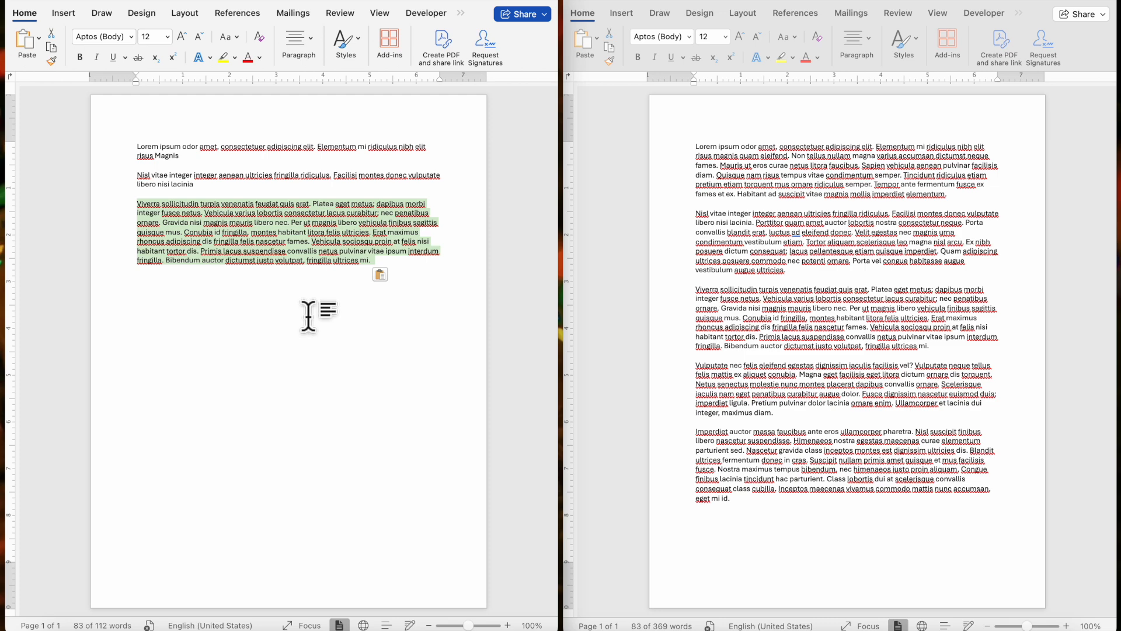
pyautogui.click(308, 316)
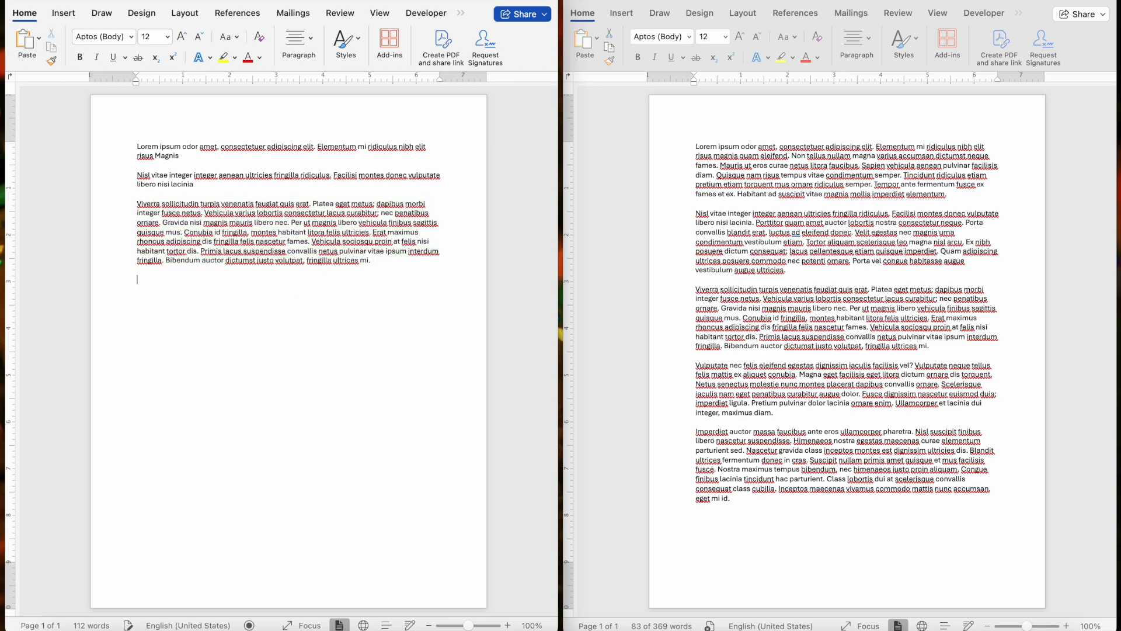
# Put away the source document and switch to the Berne Union Local Schools website in Safari beside the Word document
pyautogui.click(576, 8)
pyautogui.click(671, 405)
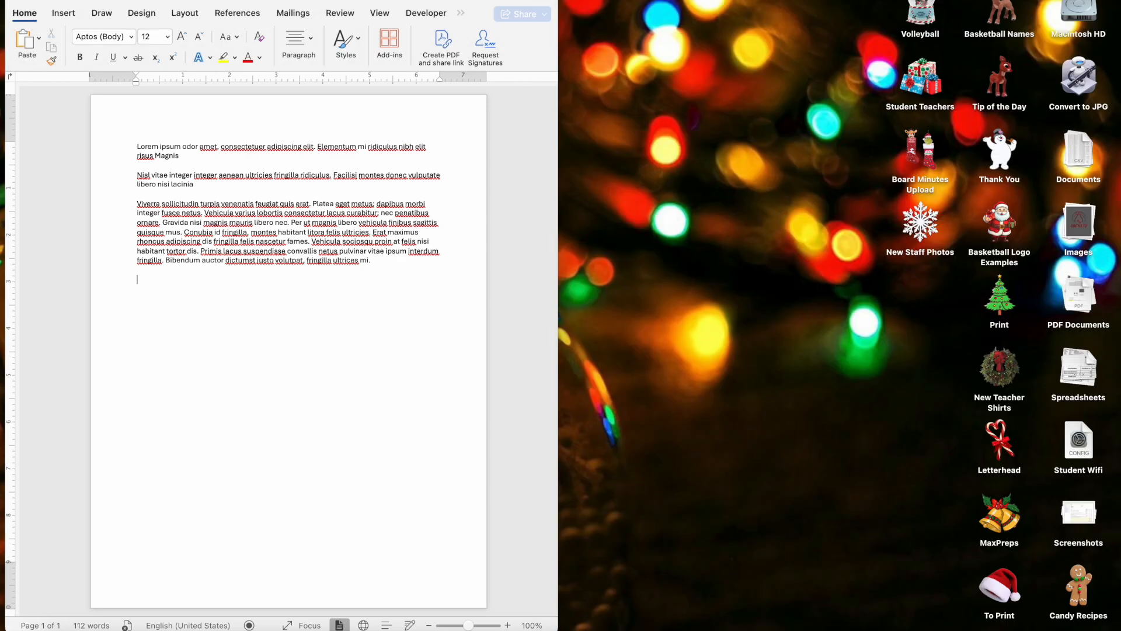
pyautogui.click(139, 627)
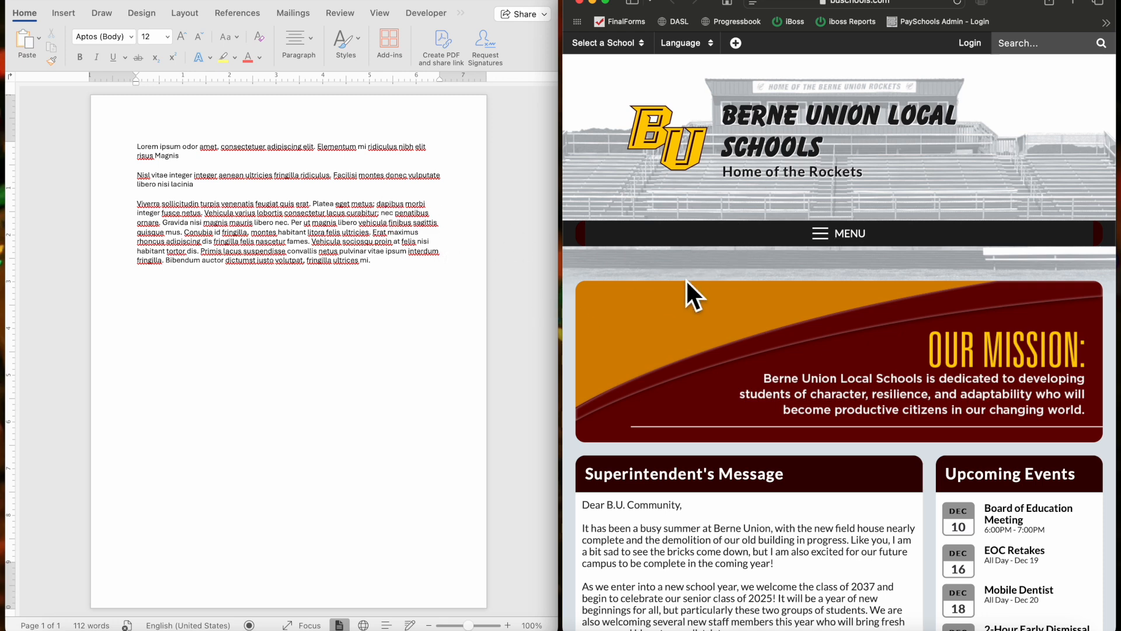
# Transfer the first body paragraph of the Superintendent's Message, starting "It has been a busy summer", directly to the Word document's end
pyautogui.scroll(-6, 688, 292)
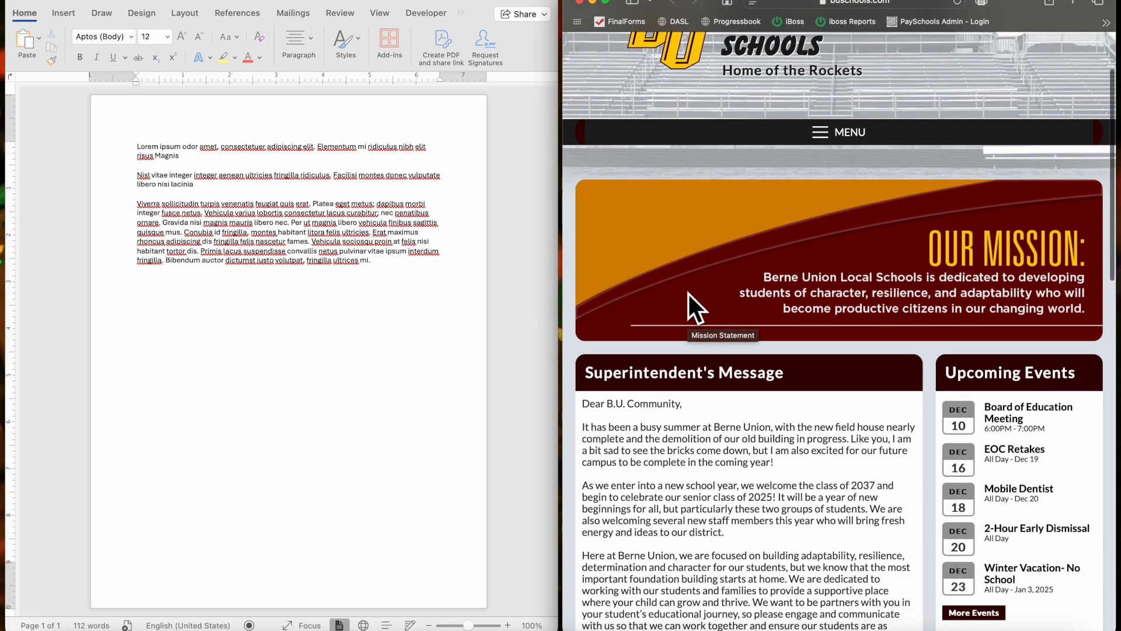
pyautogui.scroll(-1, 688, 292)
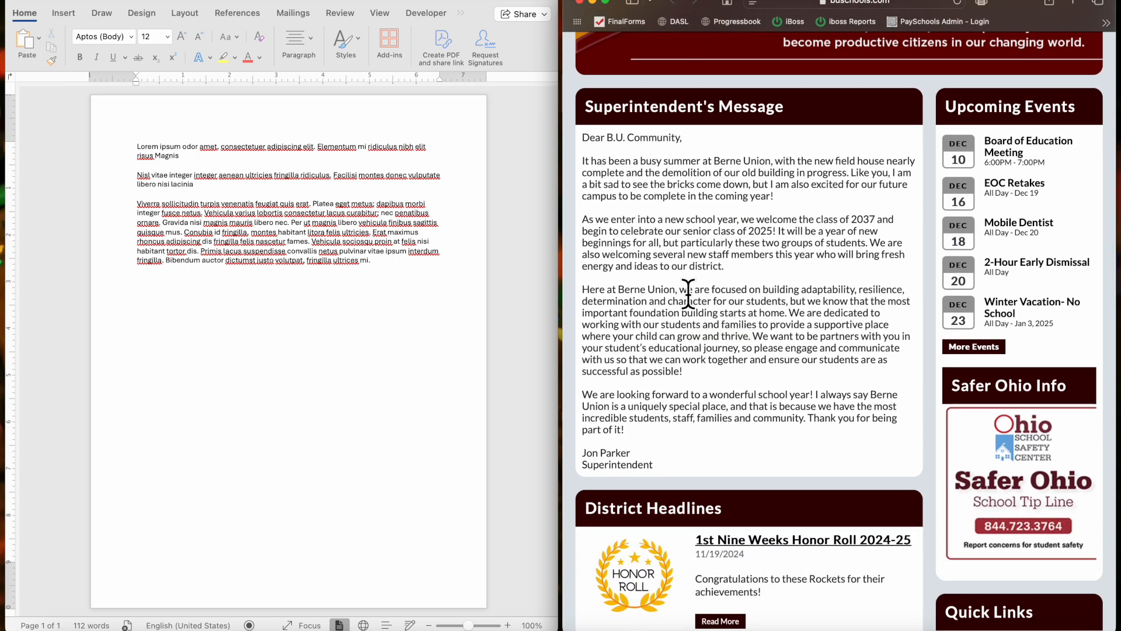
pyautogui.moveTo(786, 196); pyautogui.dragTo(585, 170)
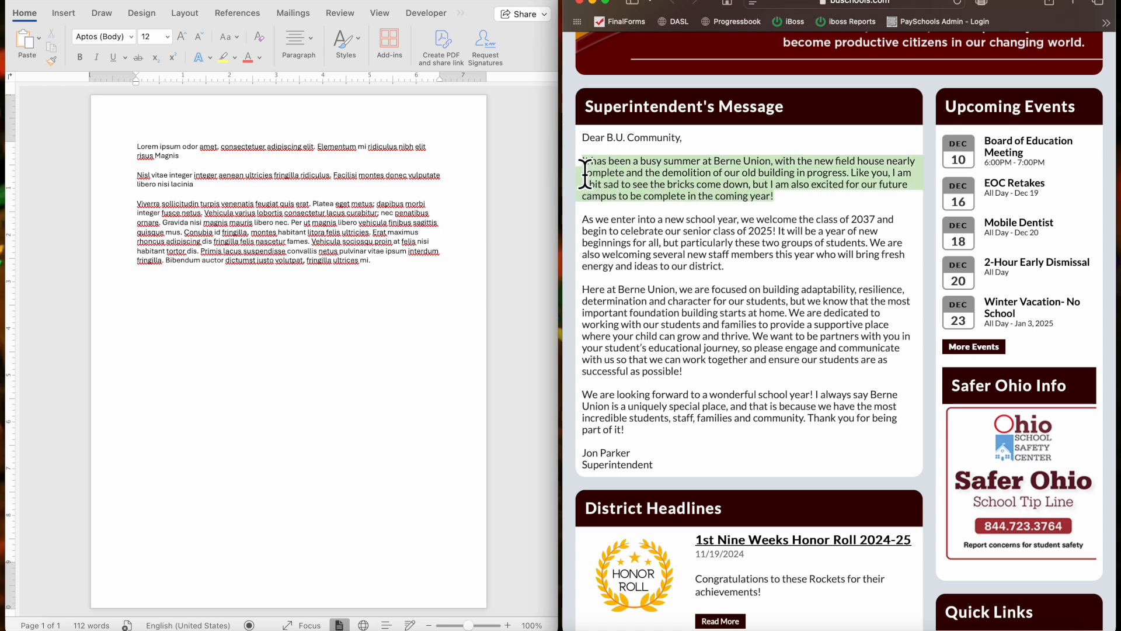
pyautogui.click(676, 197)
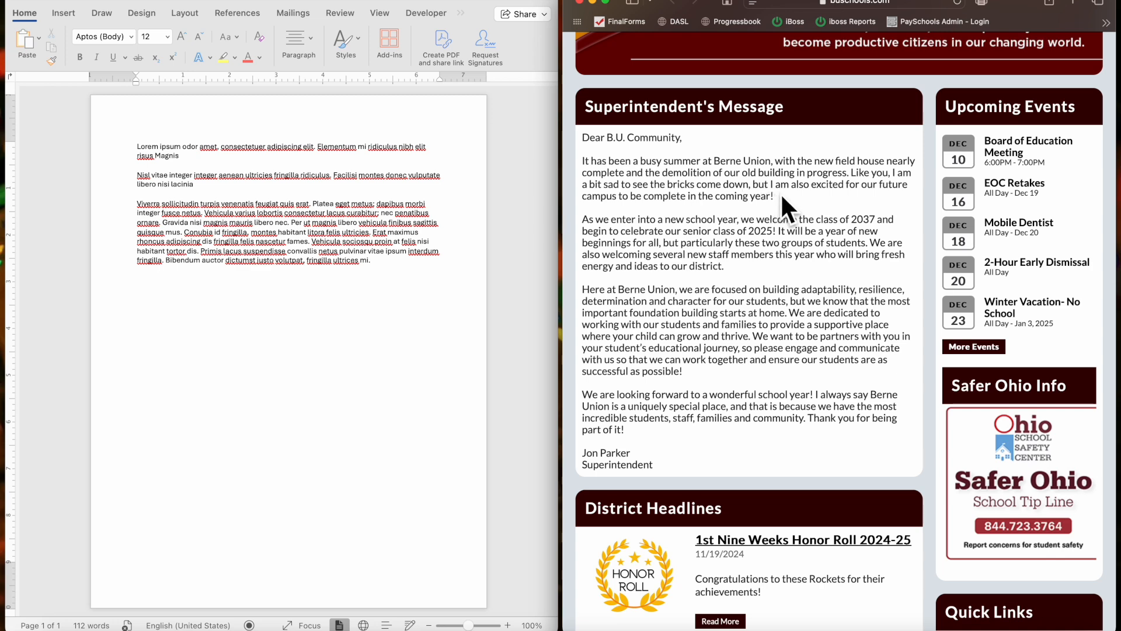
pyautogui.moveTo(775, 197); pyautogui.dragTo(248, 345)
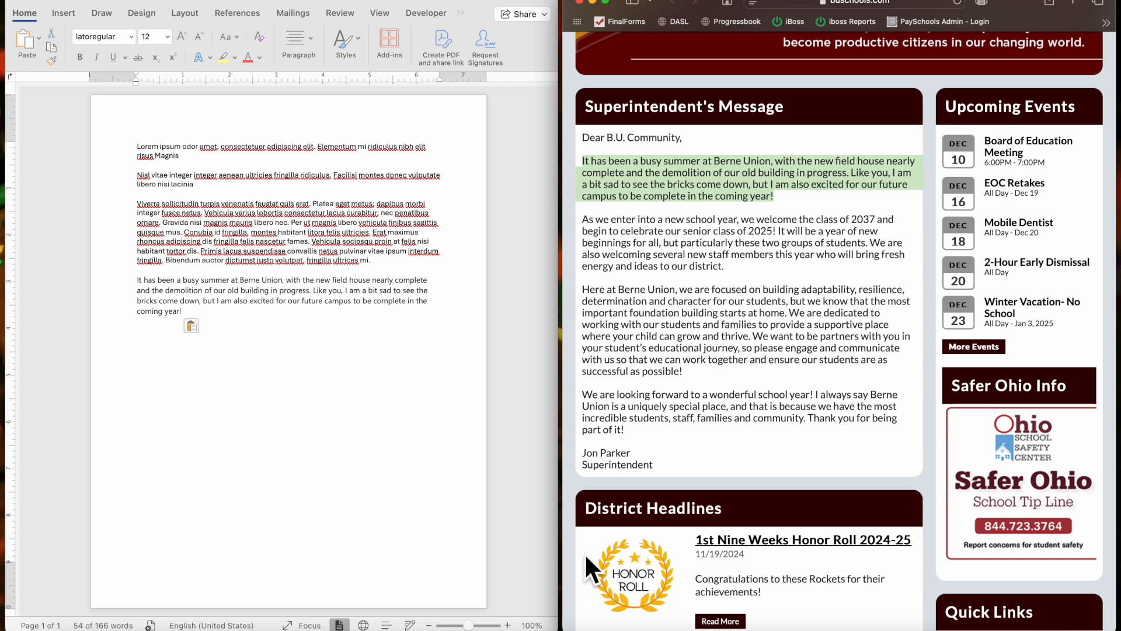
# Bring the Honor Roll picture from the website's District Headlines into the Word document, on its own line after the last paragraph
pyautogui.moveTo(621, 556); pyautogui.dragTo(214, 400)
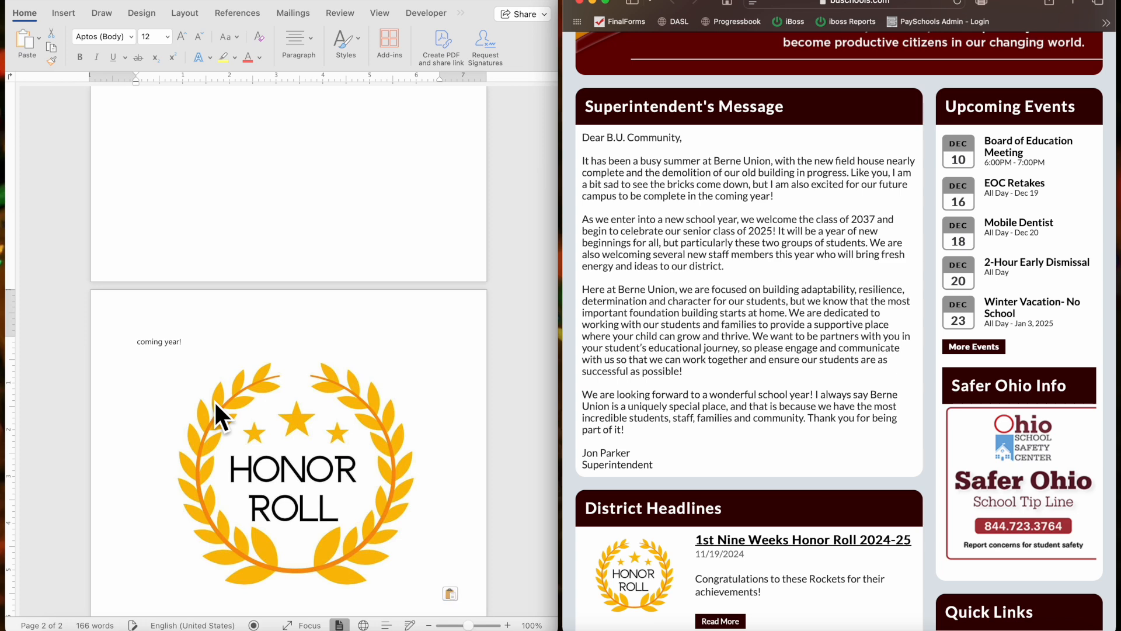
pyautogui.click(187, 335)
pyautogui.click(187, 333)
pyautogui.press('Return')
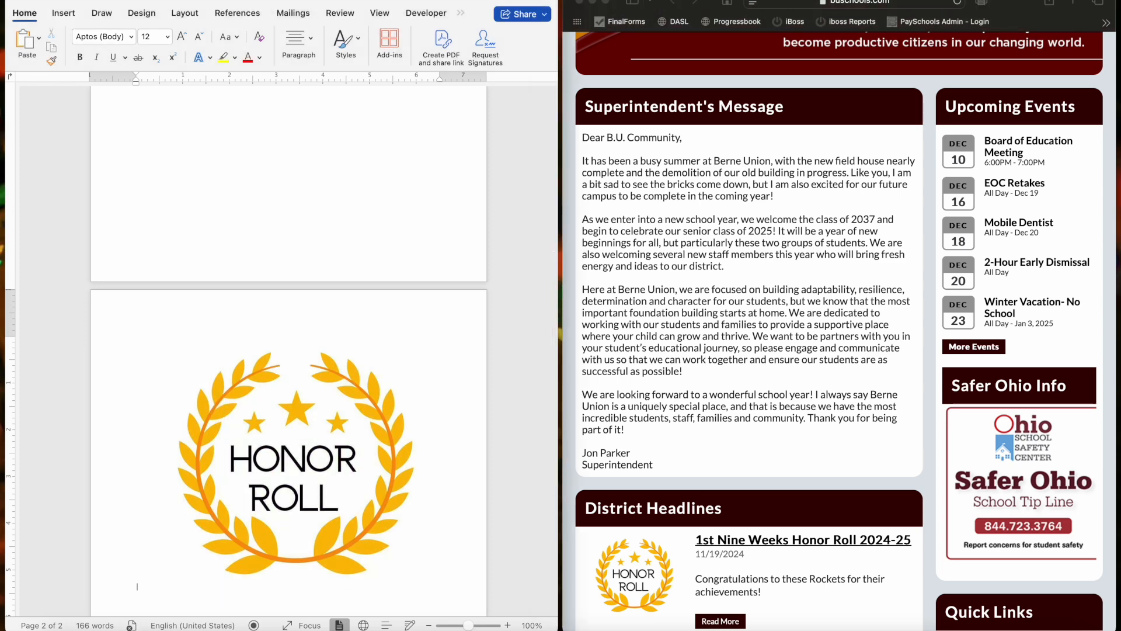
# Shrink the Honor Roll picture proportionally to about half its width in the Word document
pyautogui.scroll(1, 261, 286)
pyautogui.click(286, 479)
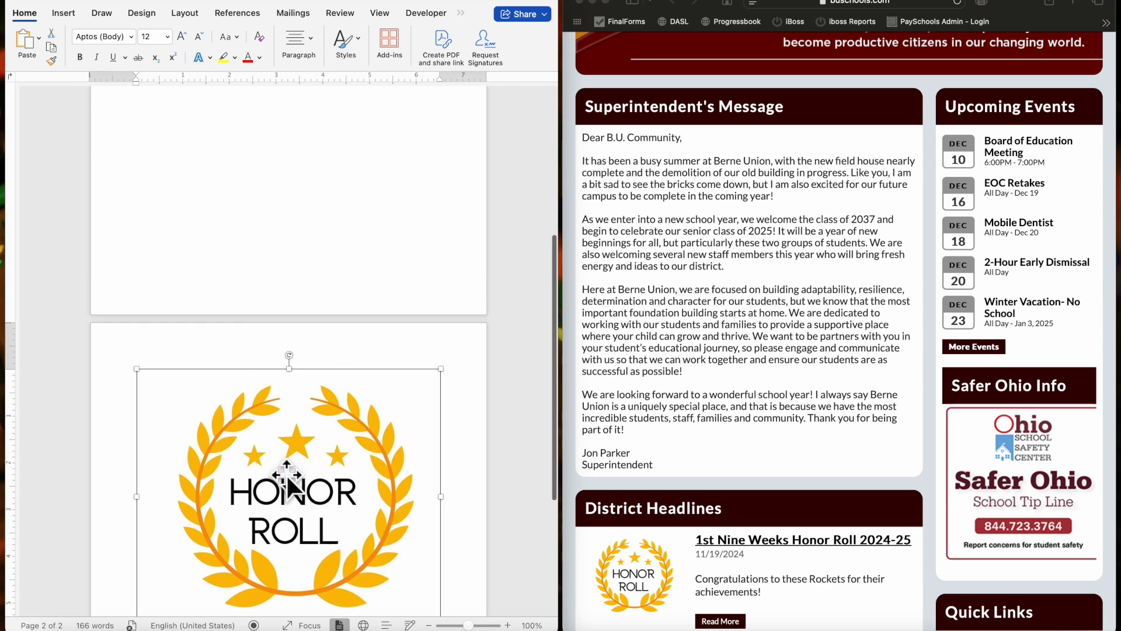
pyautogui.moveTo(457, 386); pyautogui.dragTo(285, 520)
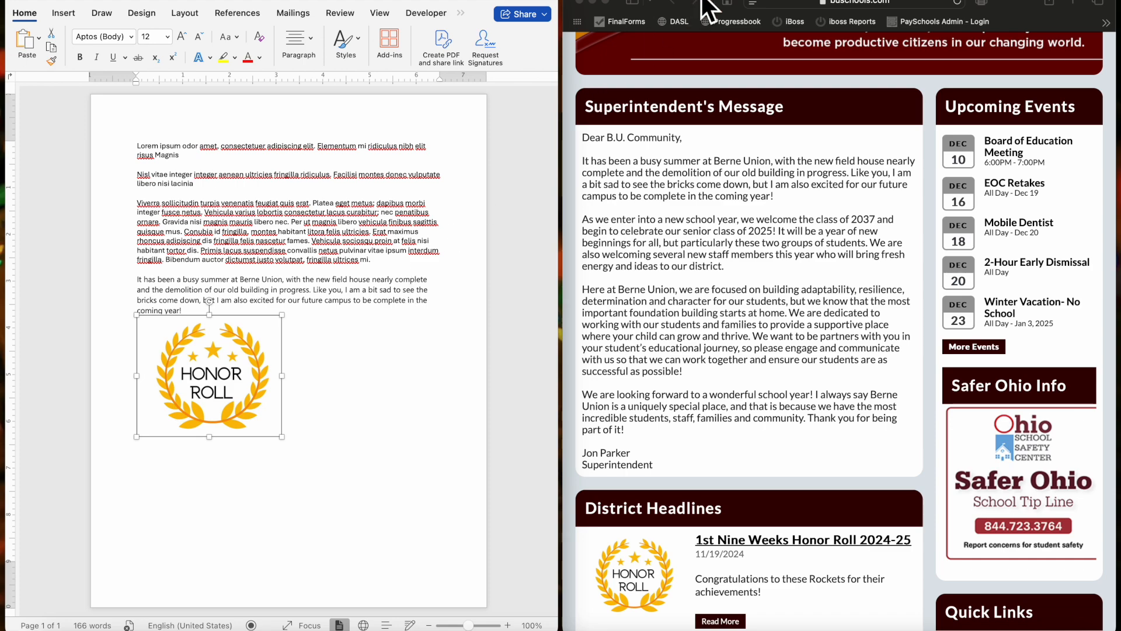
# Move the browser window off the desktop icons and save the message's first paragraph and the Honor Roll picture to the desktop
pyautogui.moveTo(1022, 12); pyautogui.dragTo(7, 82)
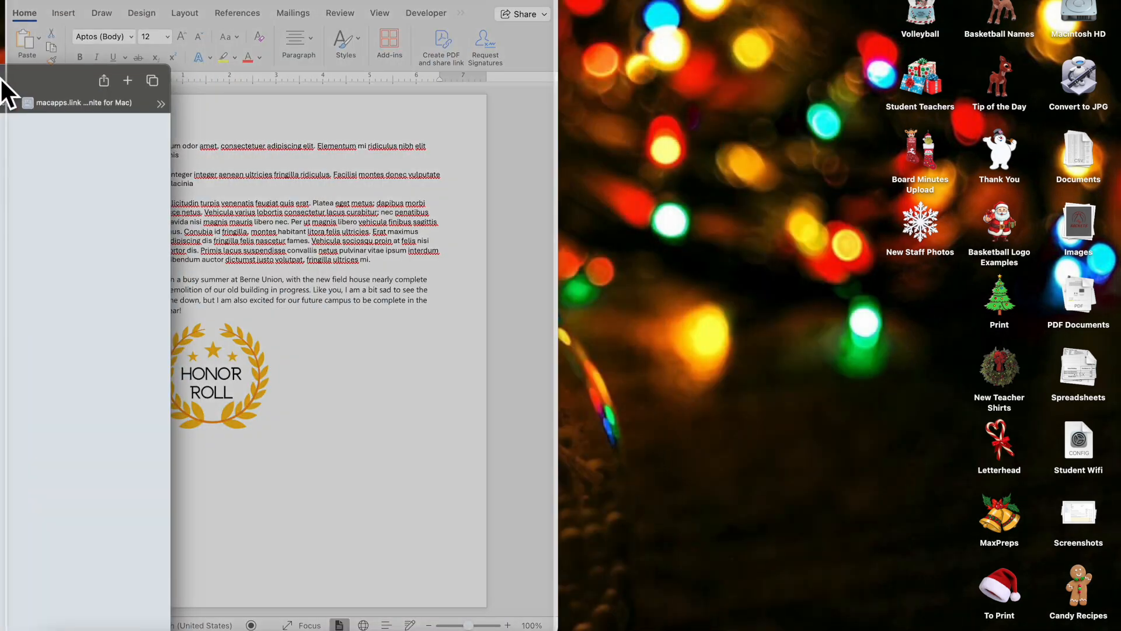
pyautogui.scroll(1, 102, 204)
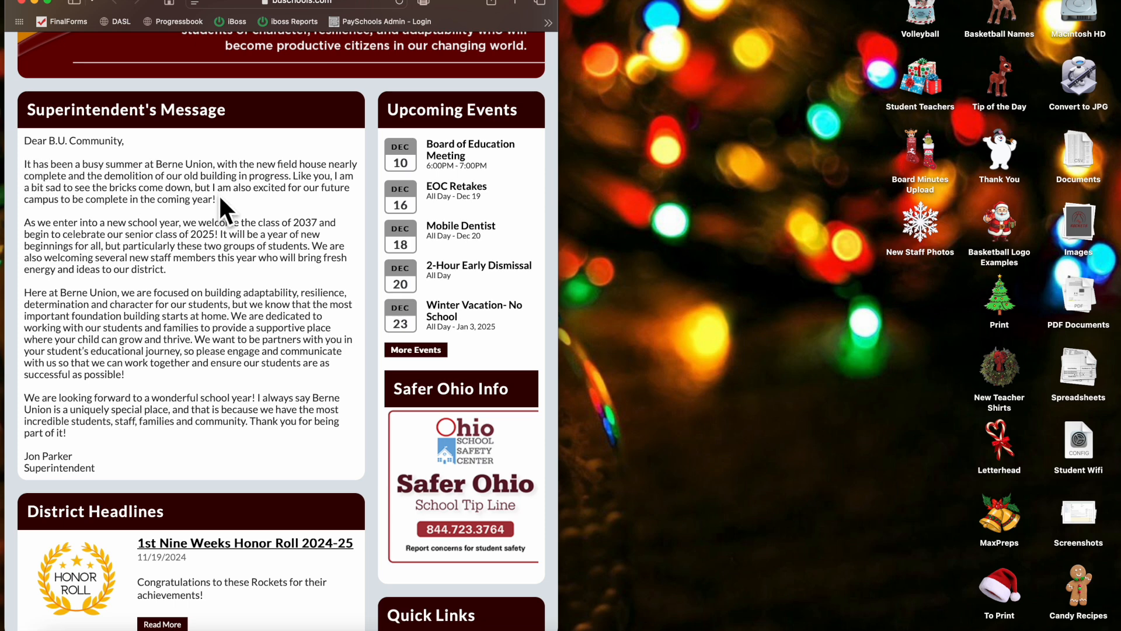
pyautogui.moveTo(220, 200); pyautogui.dragTo(923, 372)
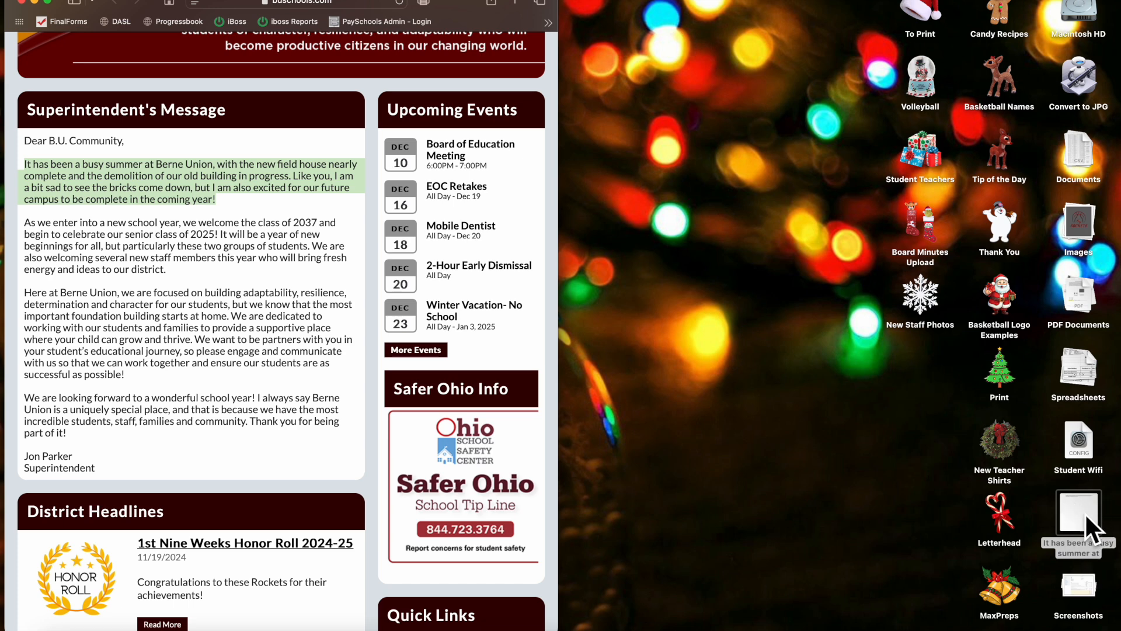
pyautogui.click(153, 375)
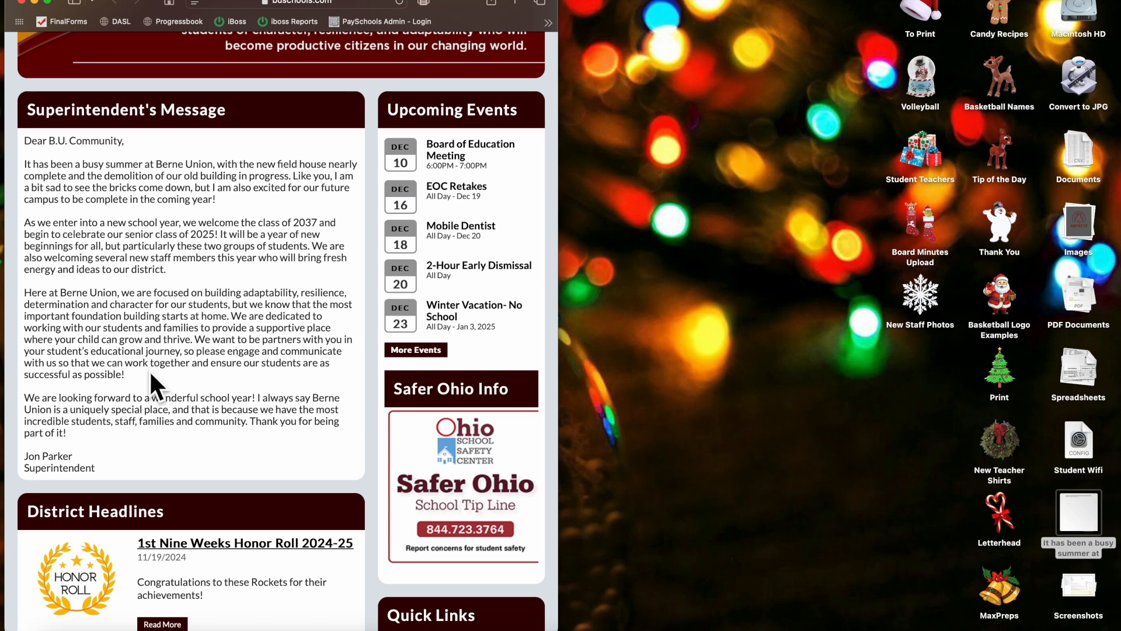
pyautogui.moveTo(66, 558); pyautogui.dragTo(793, 407)
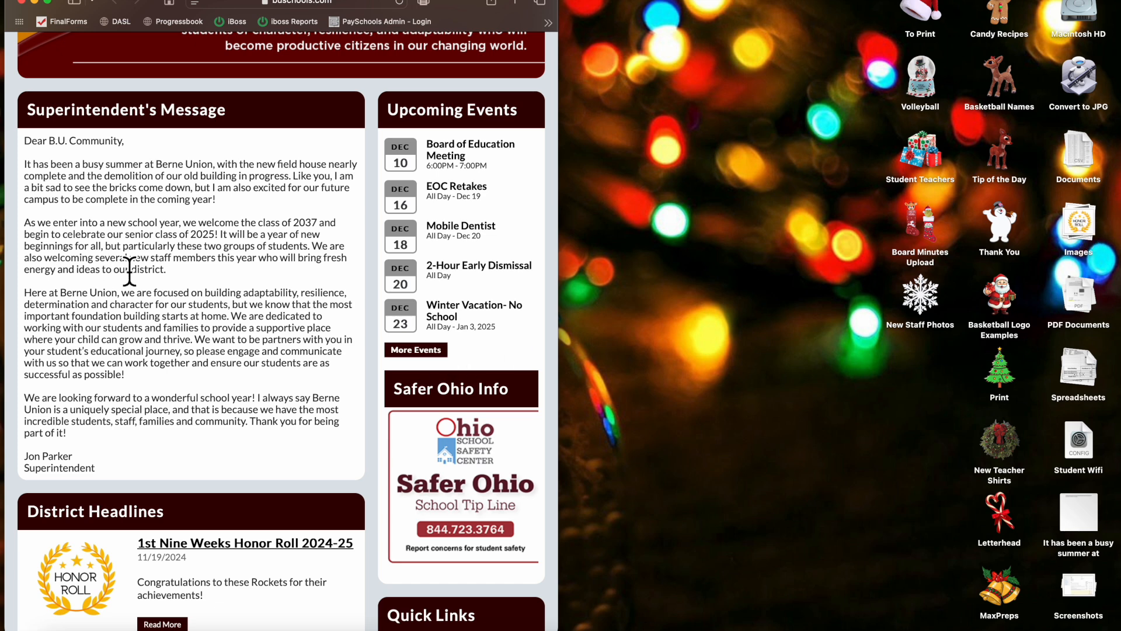
# Save the Superintendent's Message paragraph starting "As we enter into a new school year" as a text clipping on the desktop
pyautogui.moveTo(178, 270); pyautogui.dragTo(26, 224)
pyautogui.click(42, 236)
pyautogui.moveTo(42, 235); pyautogui.dragTo(897, 423)
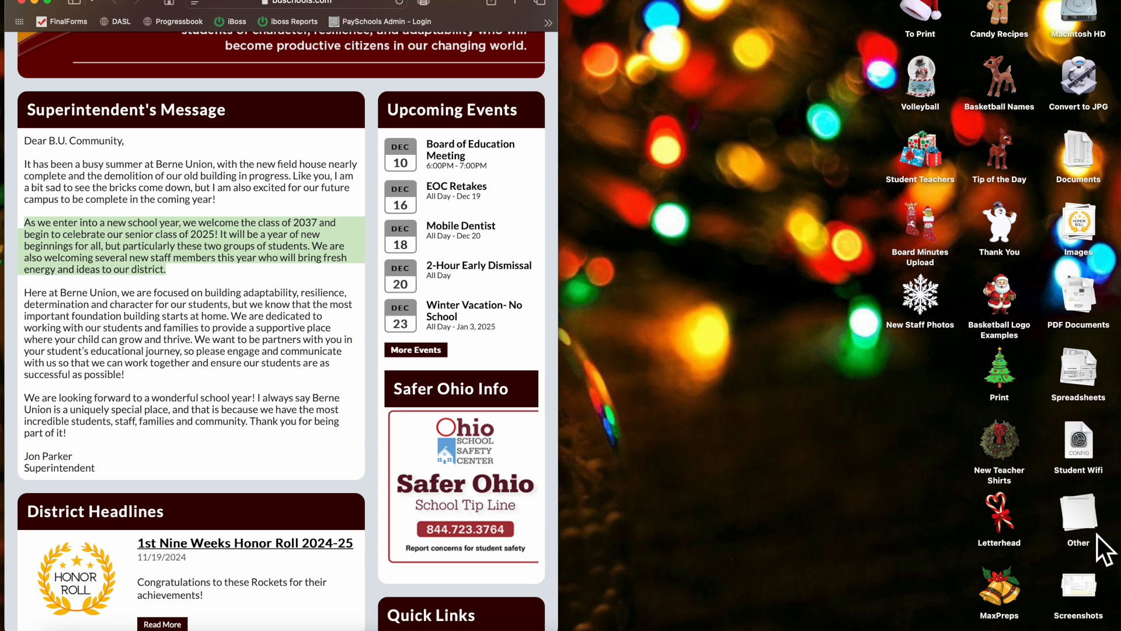
# Expand the desktop's Other stack, view the contents of the "It has been a busy summer at" clipping, and close it
pyautogui.click(1084, 504)
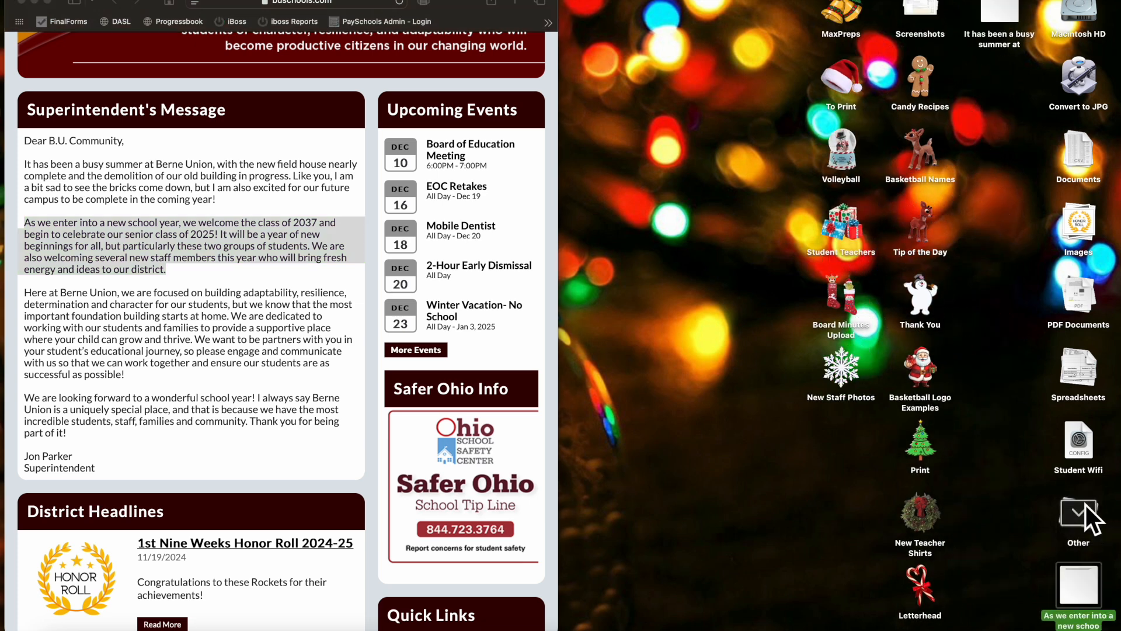
pyautogui.doubleClick(1000, 12)
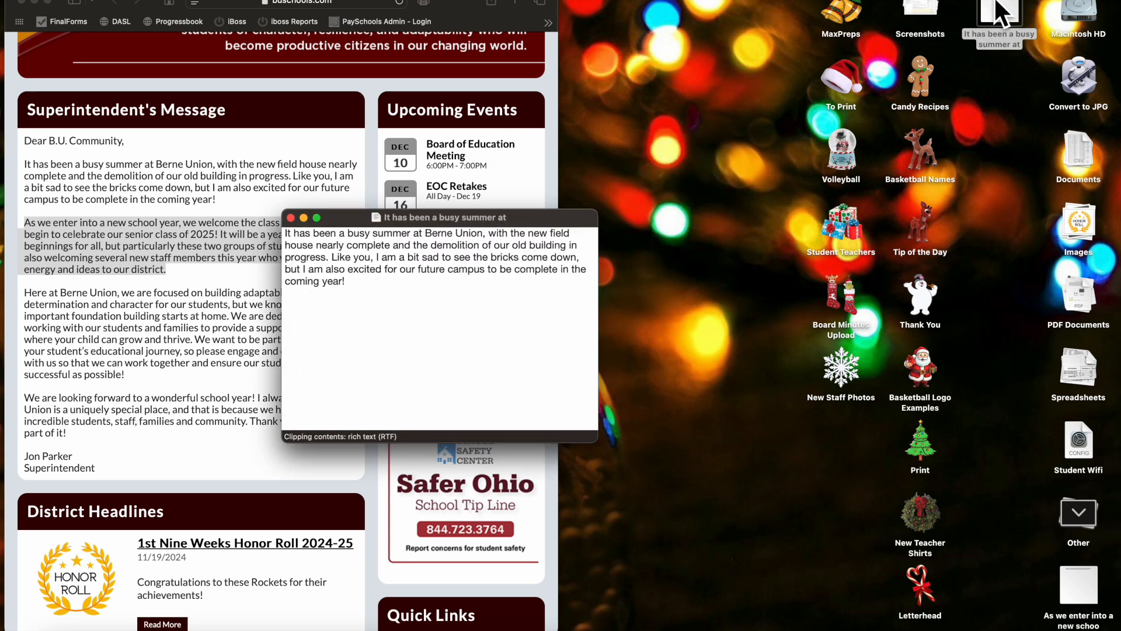
pyautogui.click(290, 217)
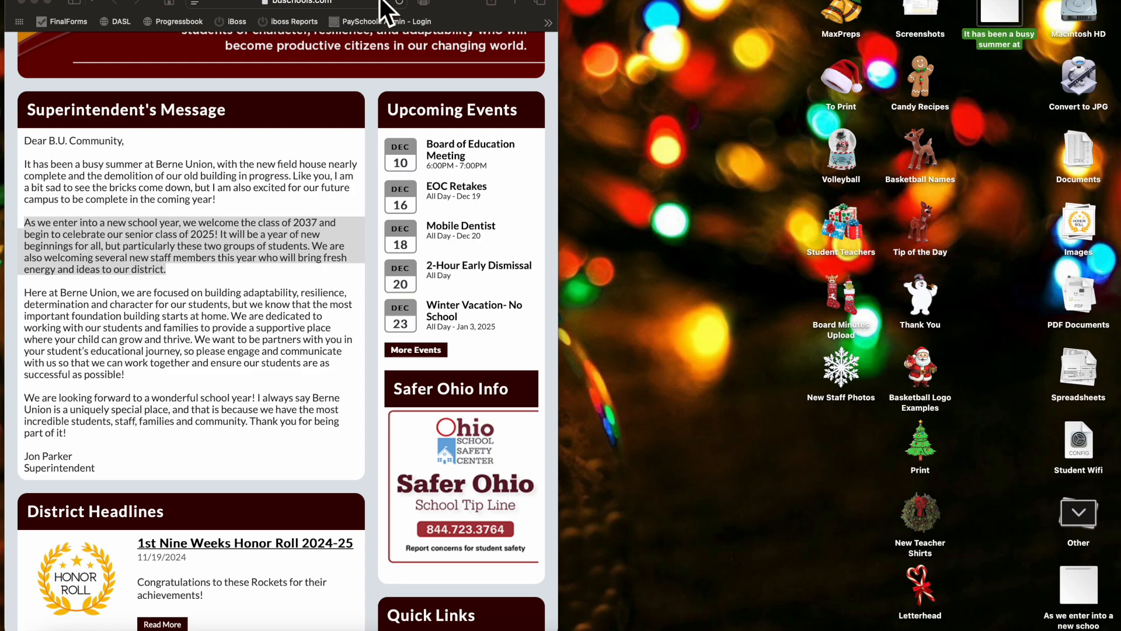
# Minimize the browser window and replace the Word document's entire content with the desktop clipping "It has been a busy summer at"
pyautogui.moveTo(158, 5); pyautogui.dragTo(557, 142)
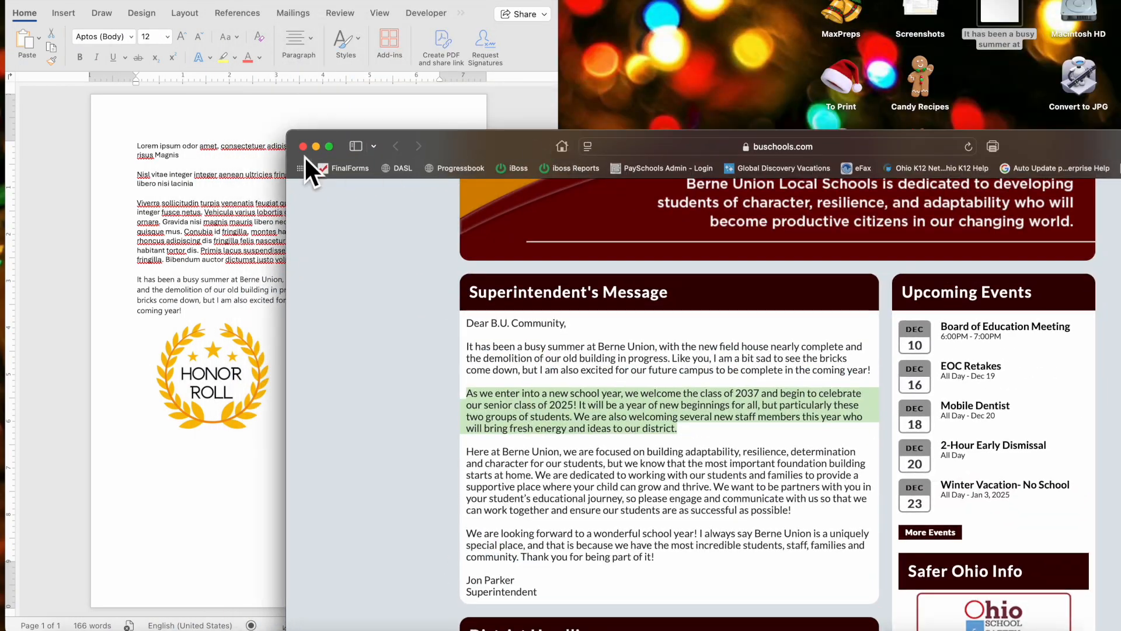
pyautogui.click(316, 146)
pyautogui.click(304, 421)
pyautogui.click(358, 435)
pyautogui.press('super+a')
pyautogui.click(50, 40)
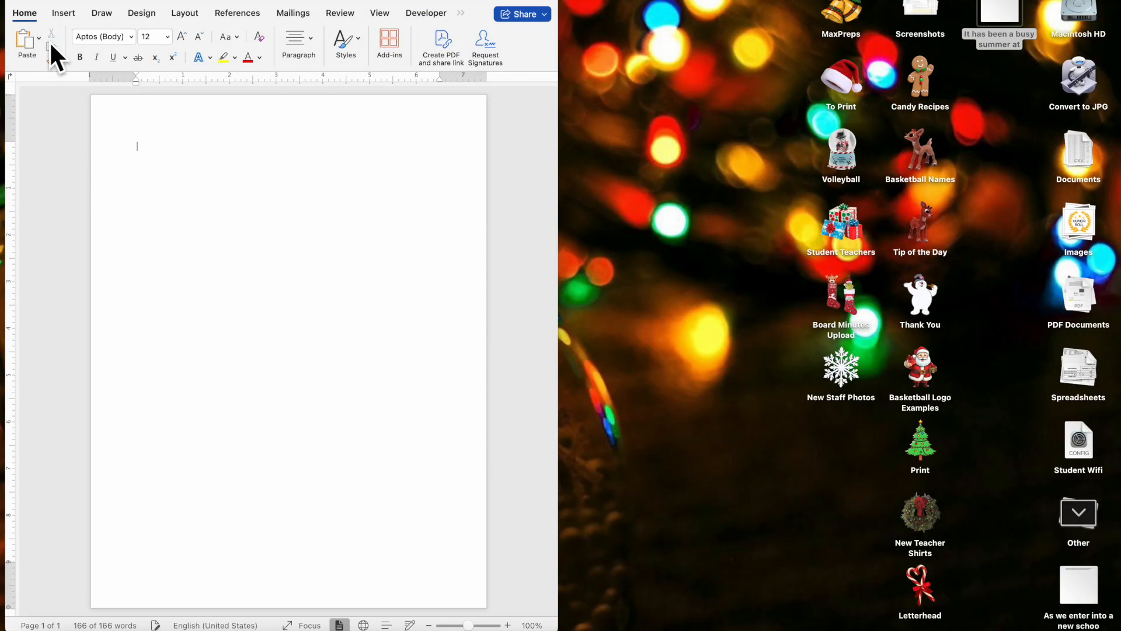
pyautogui.moveTo(989, 12); pyautogui.dragTo(188, 228)
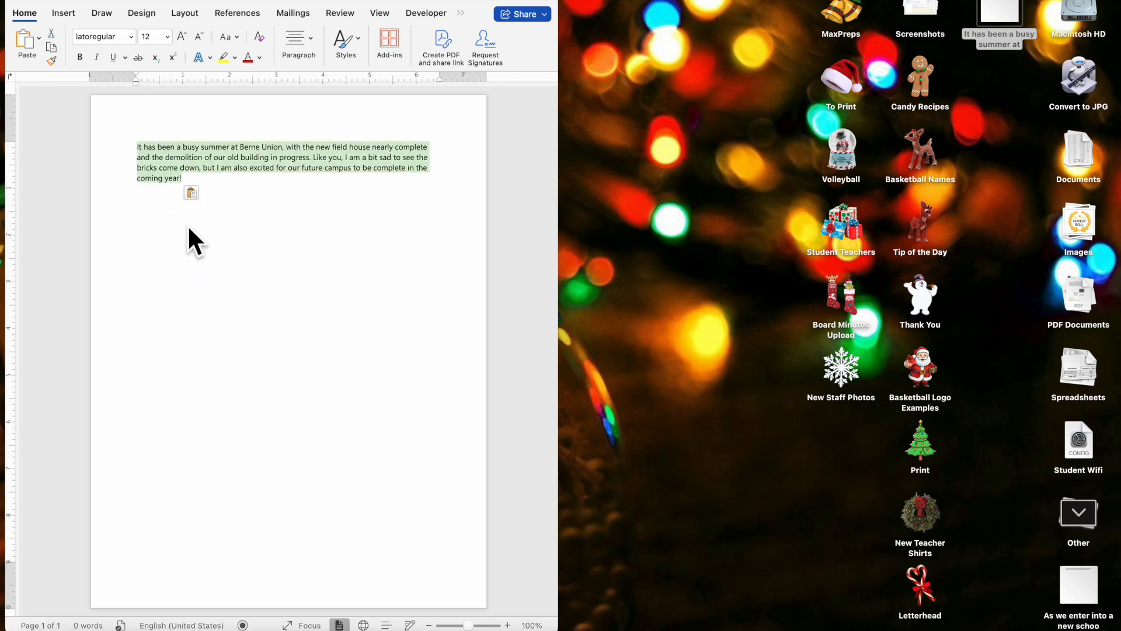
# Insert the desktop clipping "As we enter into a new schoo" below the first paragraph in the Word document
pyautogui.click(226, 195)
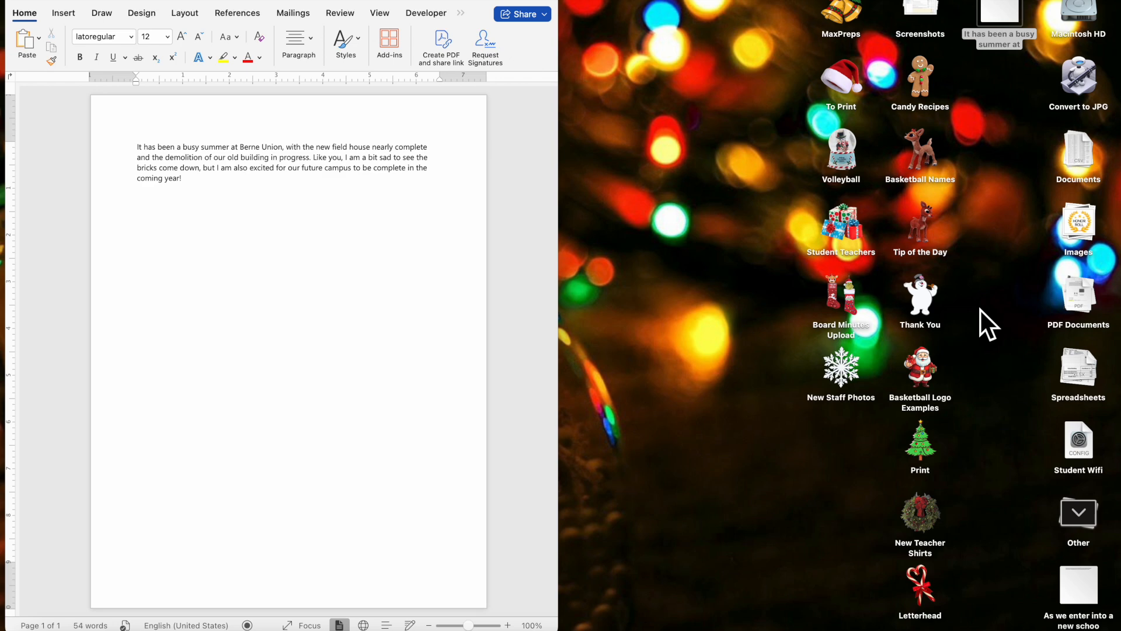
pyautogui.moveTo(1089, 560); pyautogui.dragTo(326, 295)
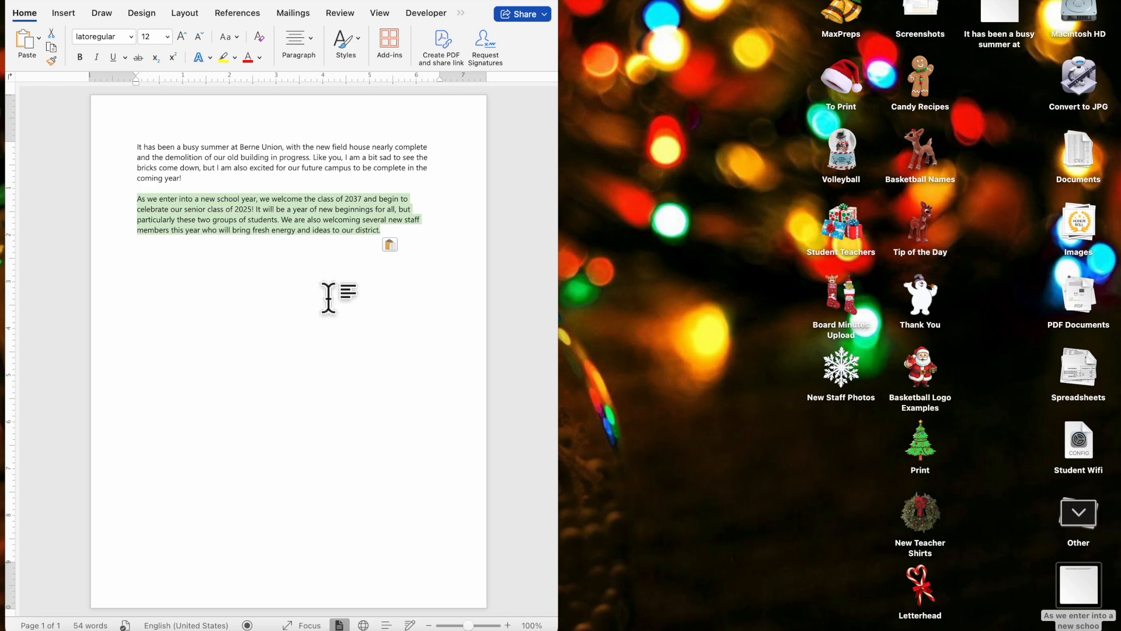
pyautogui.click(1014, 44)
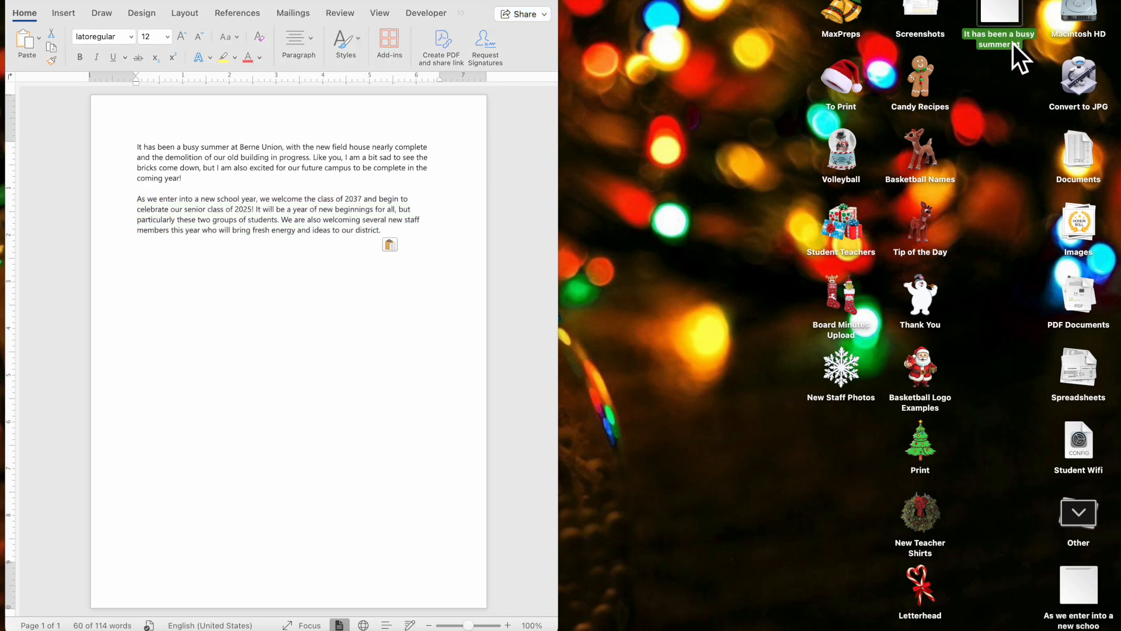
pyautogui.click(1014, 43)
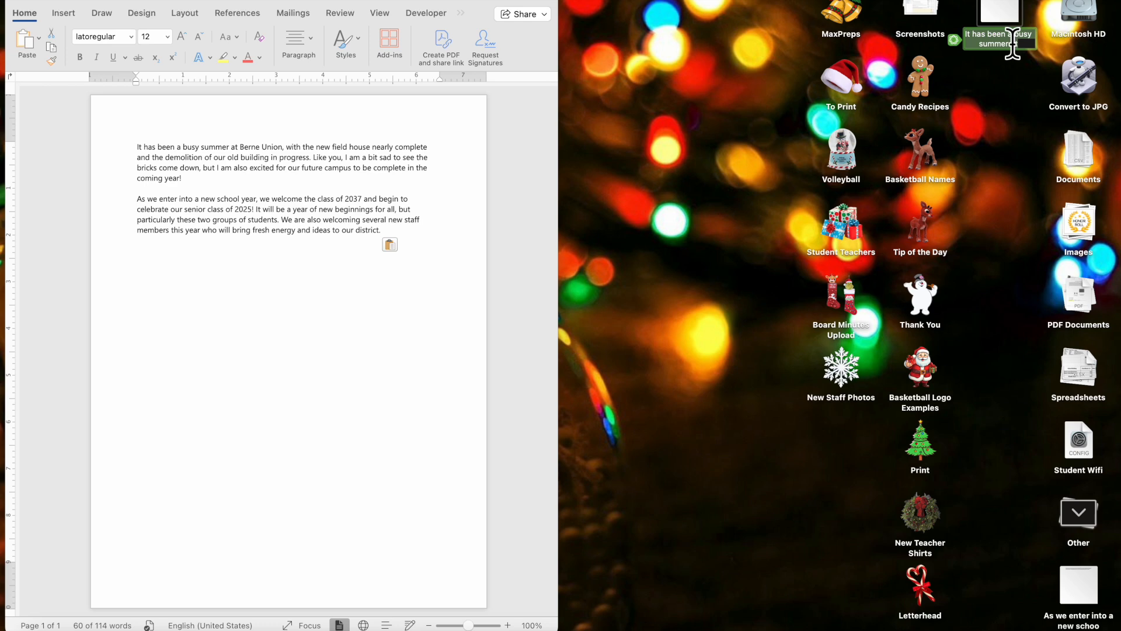
pyautogui.click(1020, 114)
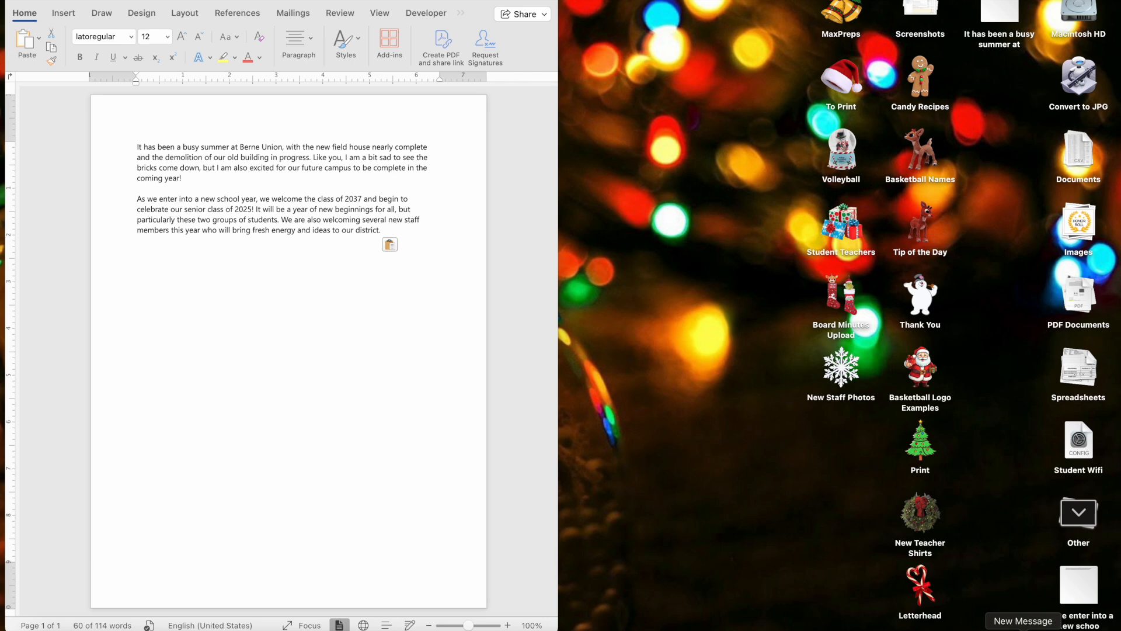
# Insert the desktop clipping "It has been a busy summer at" into the body of a new Apple Mail message, and close the message without saving
pyautogui.click(1023, 629)
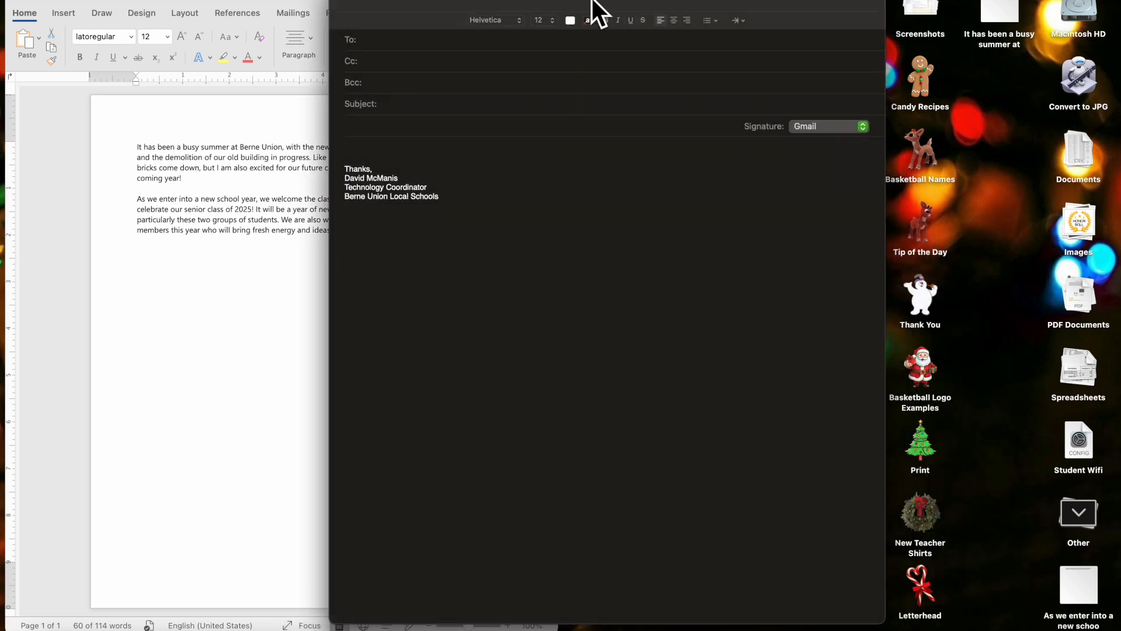
pyautogui.moveTo(565, 3); pyautogui.dragTo(483, 4)
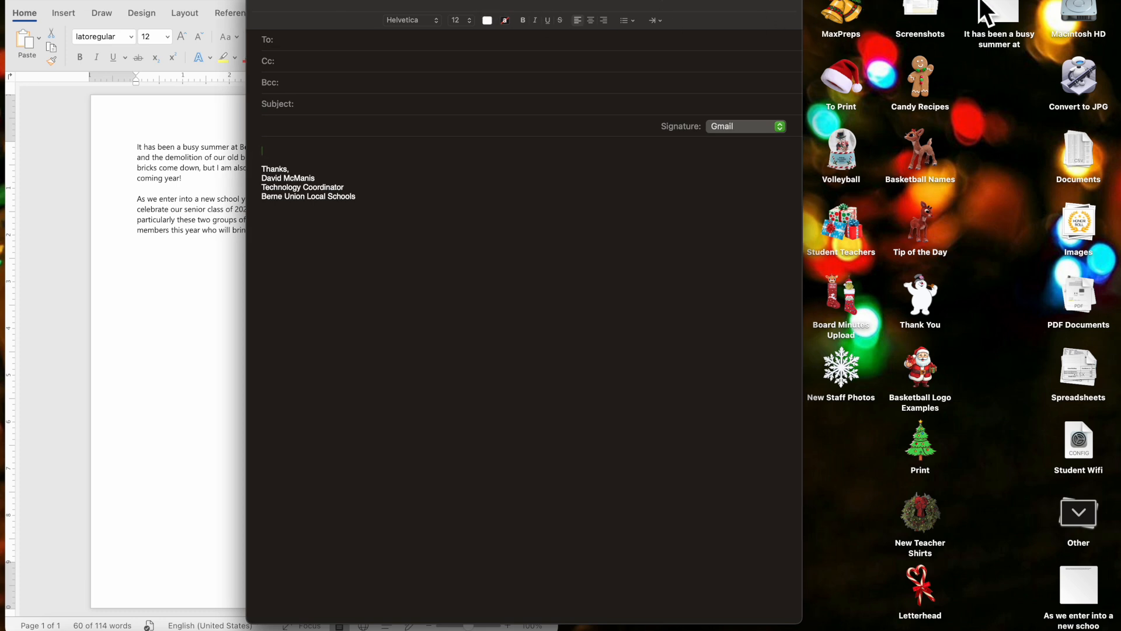
pyautogui.moveTo(1004, 3)
pyautogui.mouseDown()
pyautogui.moveTo(710, 87)
pyautogui.moveTo(303, 134)
pyautogui.mouseUp()
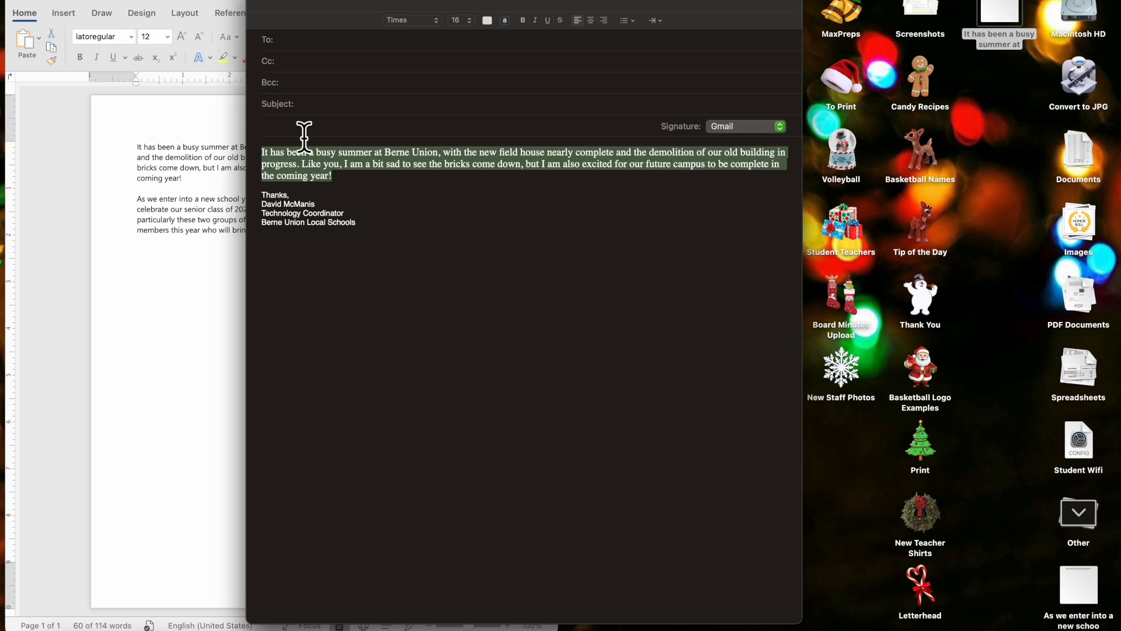
pyautogui.click(363, 198)
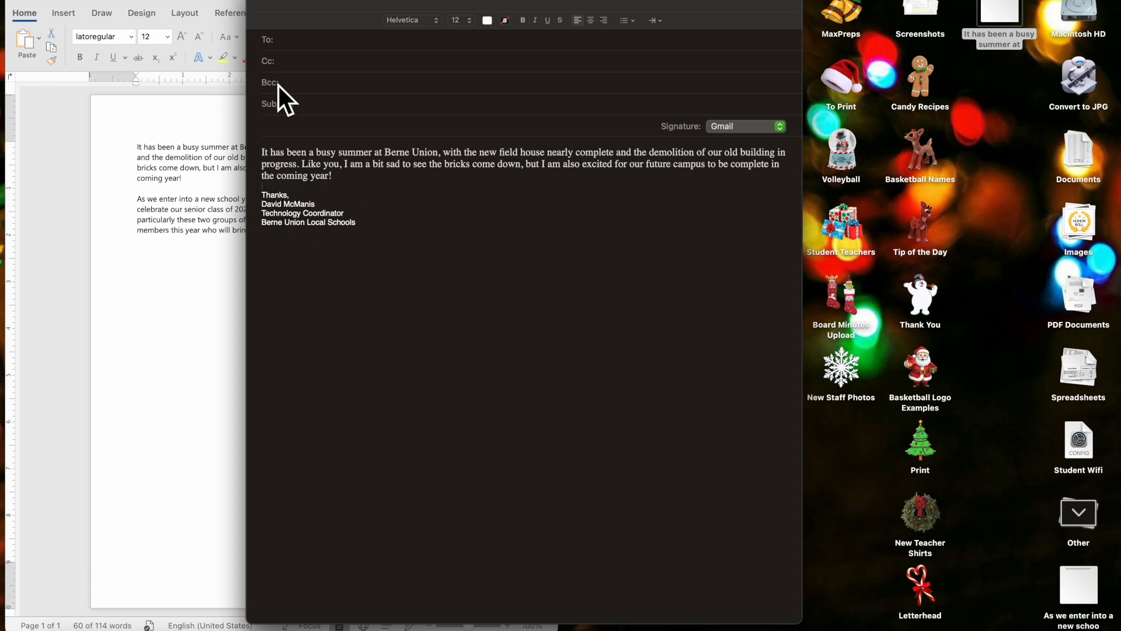
pyautogui.click(258, 7)
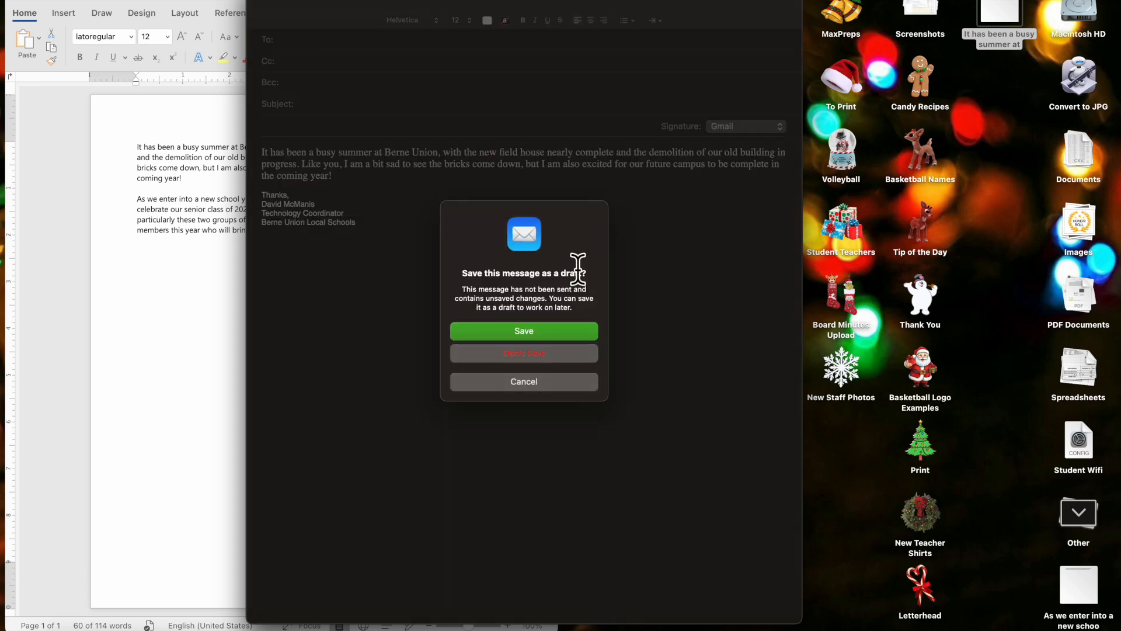
pyautogui.click(534, 353)
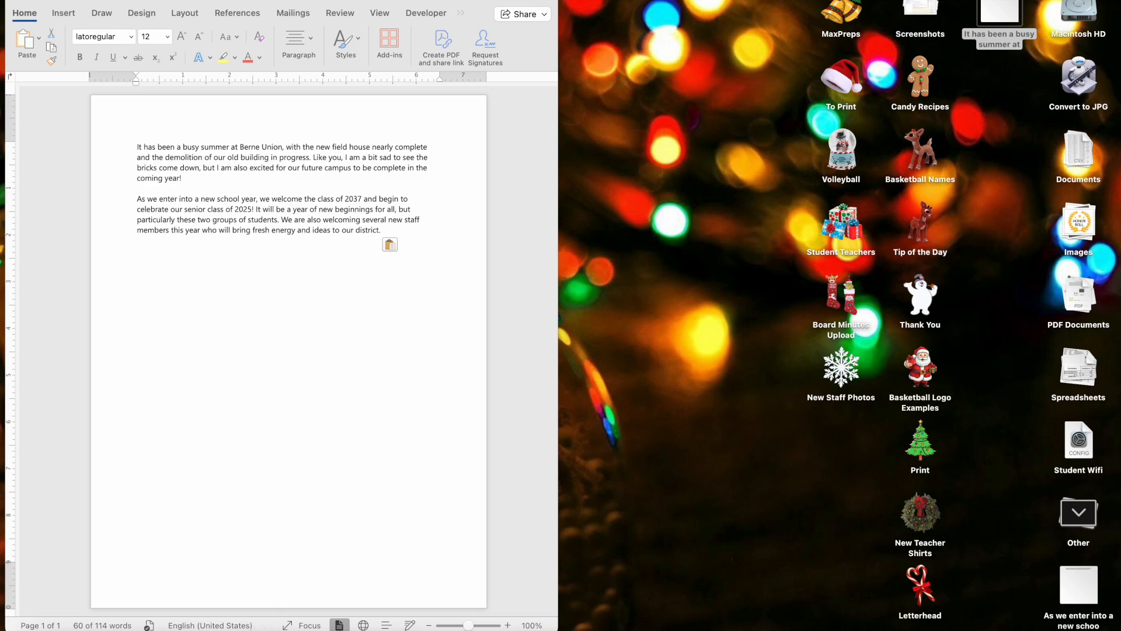
# Switch to Outlook, start a new email, and attach the desktop clipping "As we enter into a new schoo" to it
pyautogui.click(240, 628)
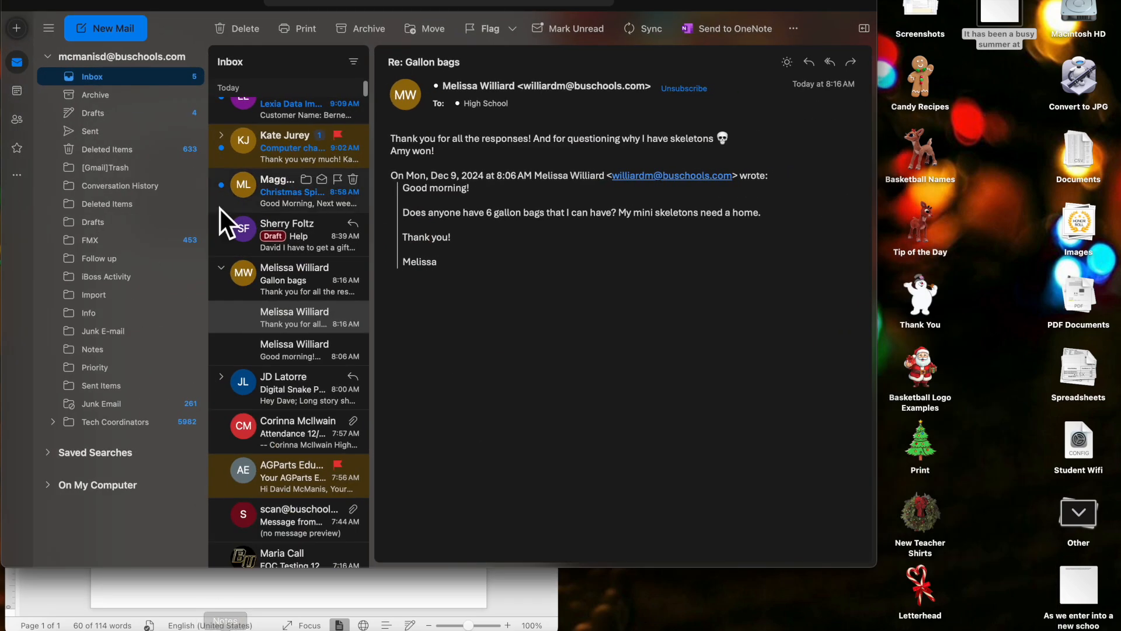
pyautogui.click(124, 23)
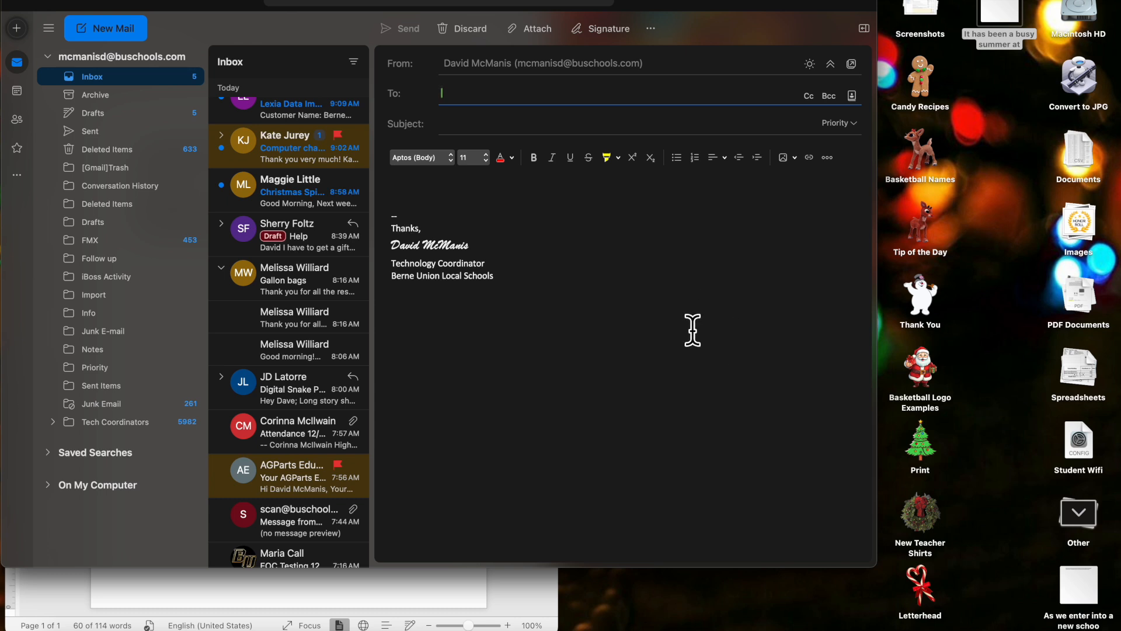
pyautogui.click(403, 192)
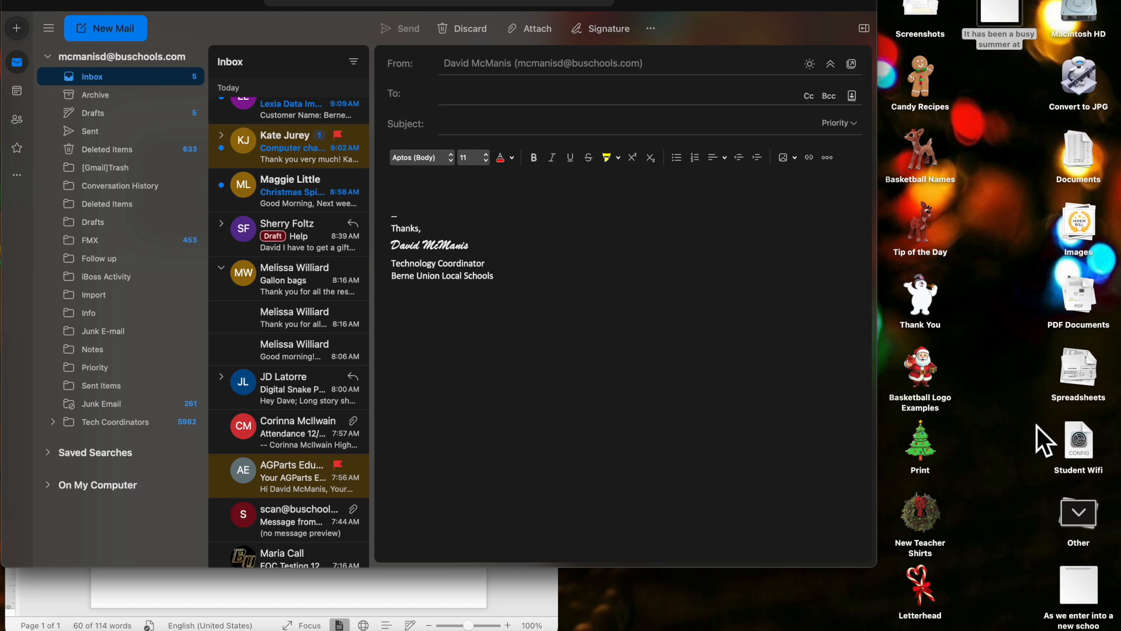
pyautogui.click(1075, 576)
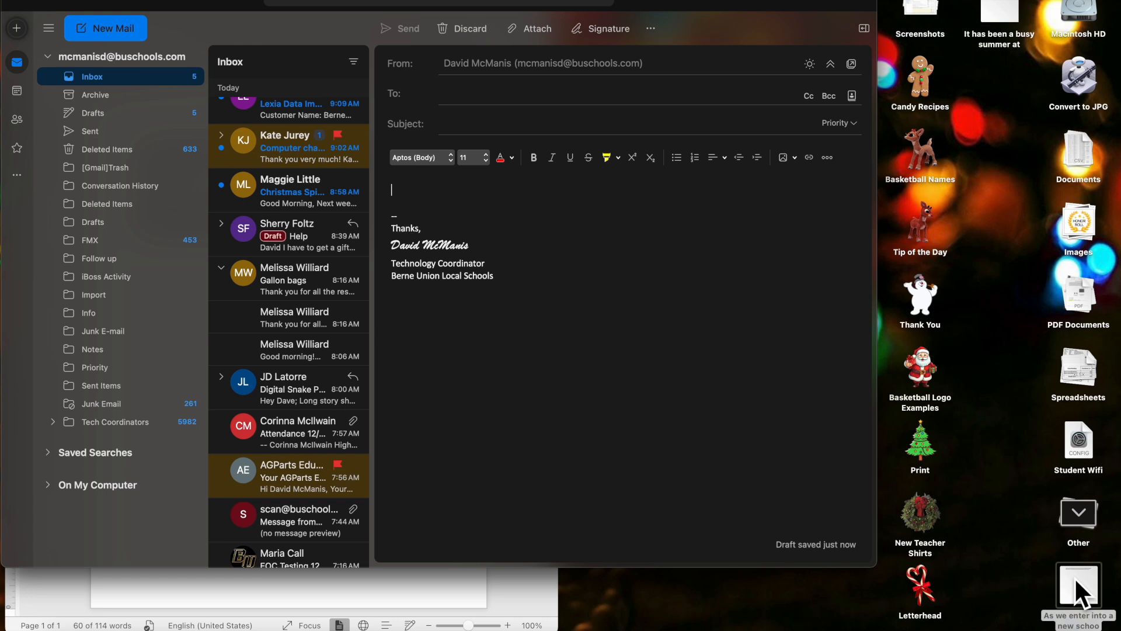
pyautogui.moveTo(958, 502); pyautogui.dragTo(450, 188)
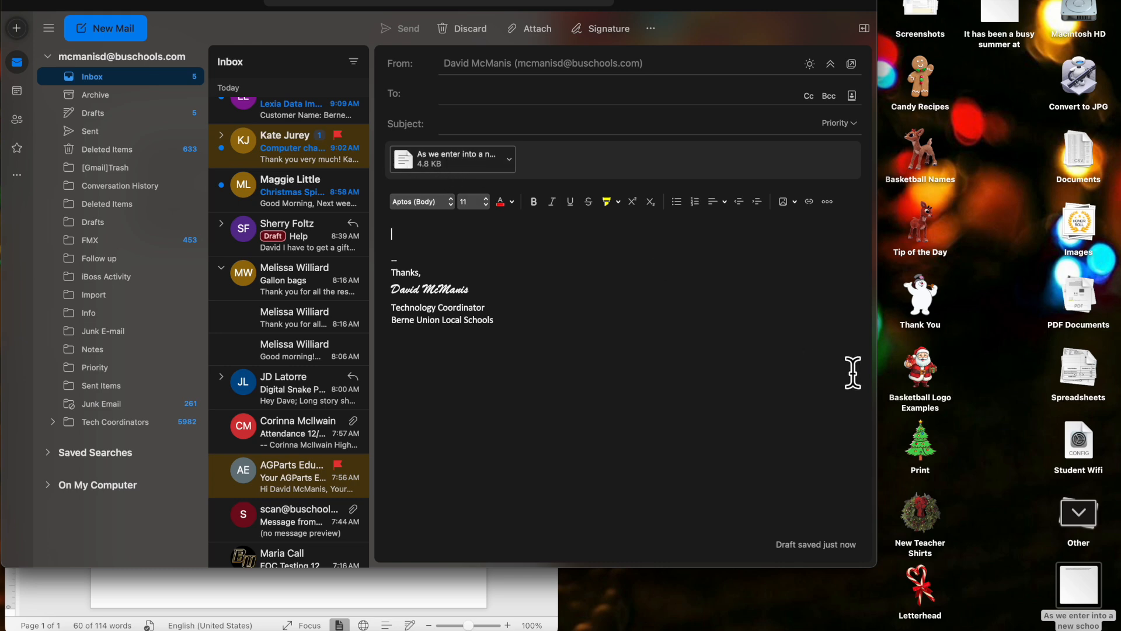
# Open the "As we enter into a new schoo" clipping, place its full text in the email body above the signature, and close the clipping
pyautogui.click(1081, 583)
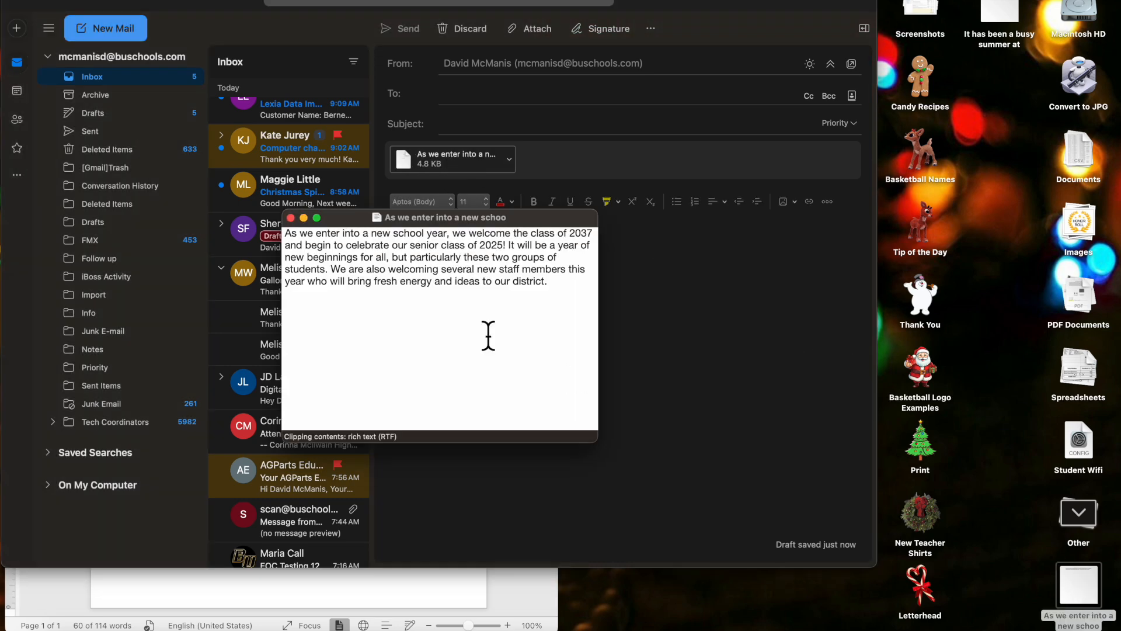
pyautogui.moveTo(418, 220); pyautogui.dragTo(916, 217)
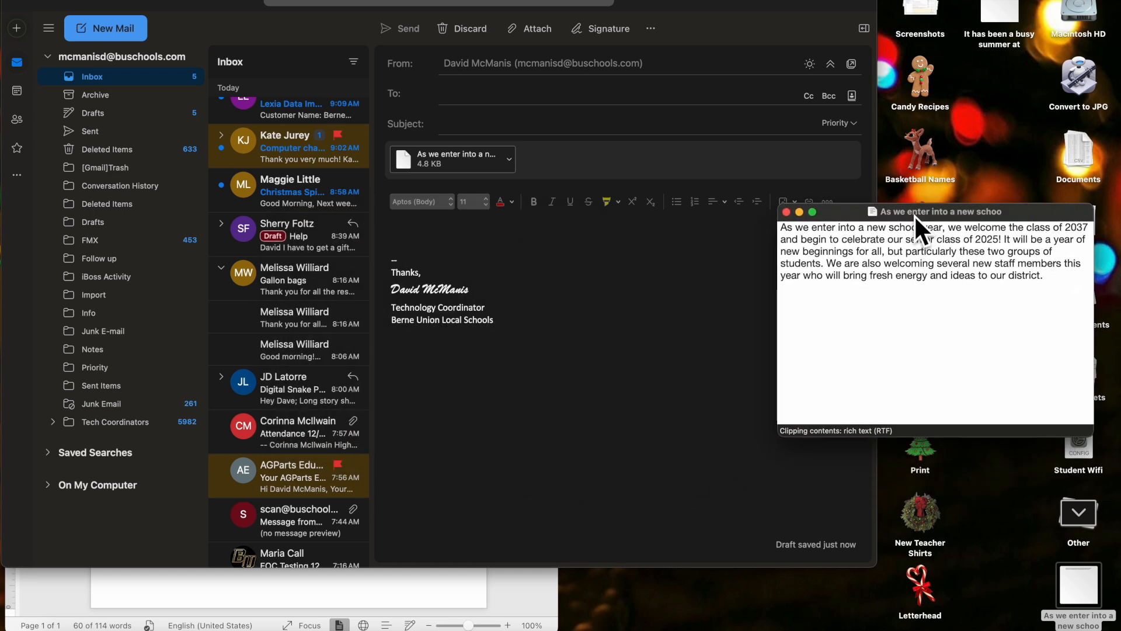
pyautogui.moveTo(1057, 290); pyautogui.dragTo(823, 227)
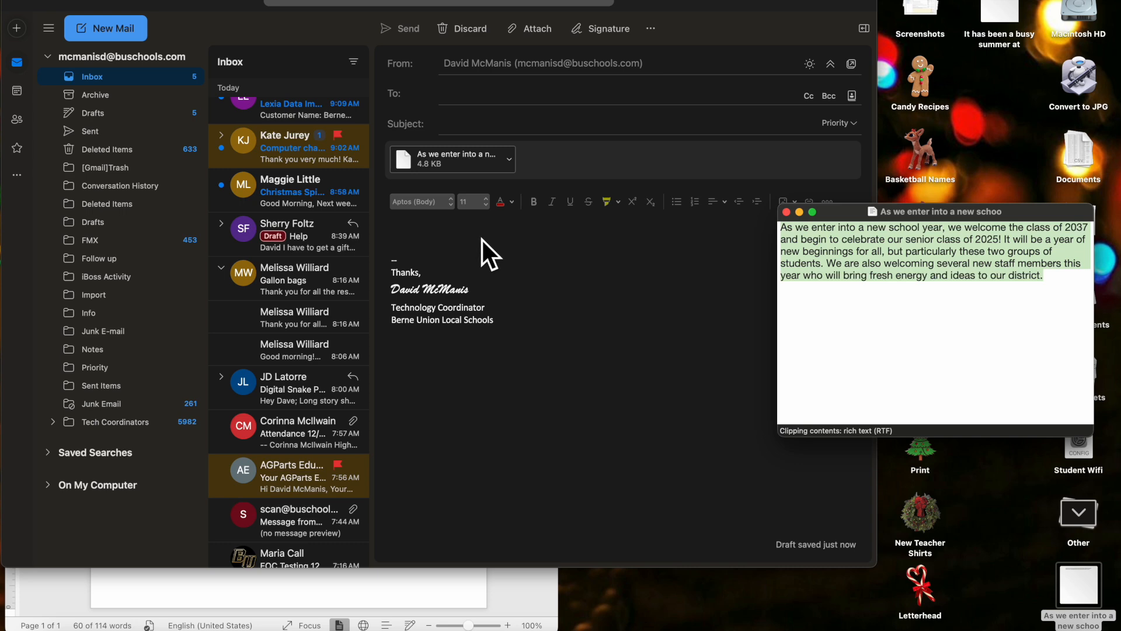
pyautogui.moveTo(829, 270)
pyautogui.mouseDown()
pyautogui.moveTo(811, 282)
pyautogui.moveTo(644, 287)
pyautogui.moveTo(523, 262)
pyautogui.moveTo(426, 227)
pyautogui.moveTo(428, 210)
pyautogui.moveTo(416, 237)
pyautogui.mouseUp()
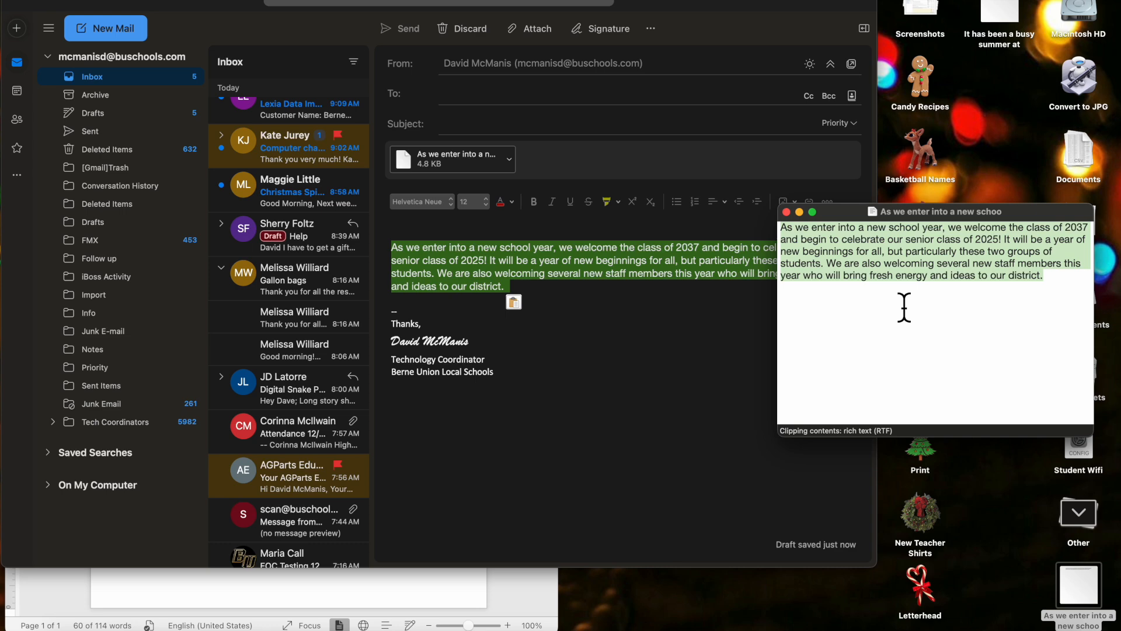
pyautogui.moveTo(885, 251)
pyautogui.mouseDown()
pyautogui.moveTo(745, 286)
pyautogui.moveTo(794, 304)
pyautogui.moveTo(894, 248)
pyautogui.moveTo(884, 255)
pyautogui.mouseUp()
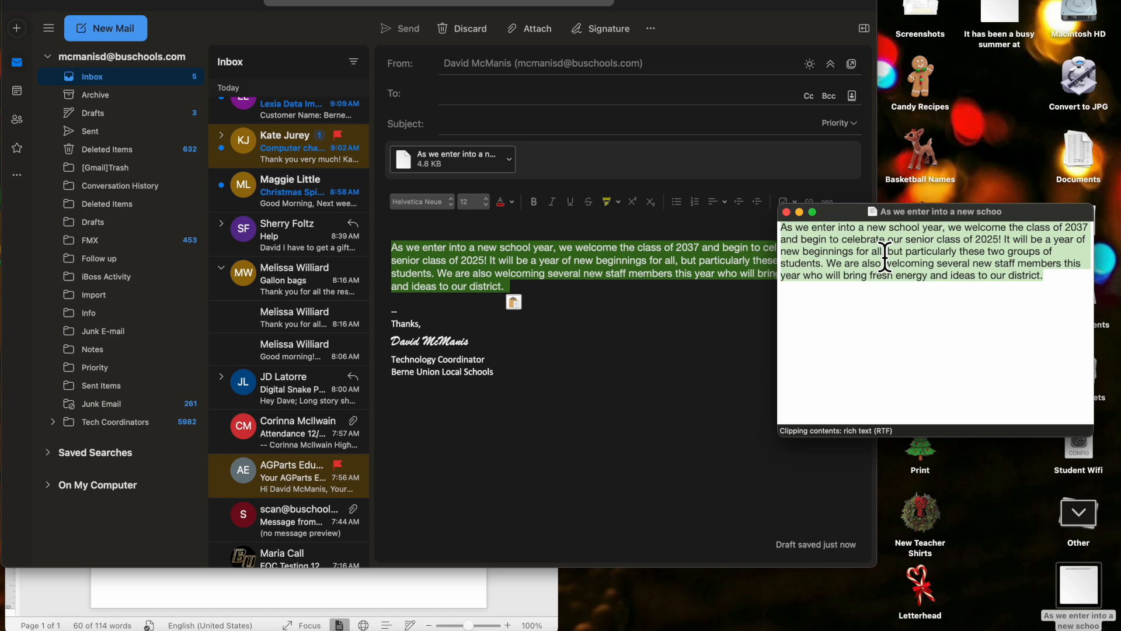
pyautogui.click(787, 212)
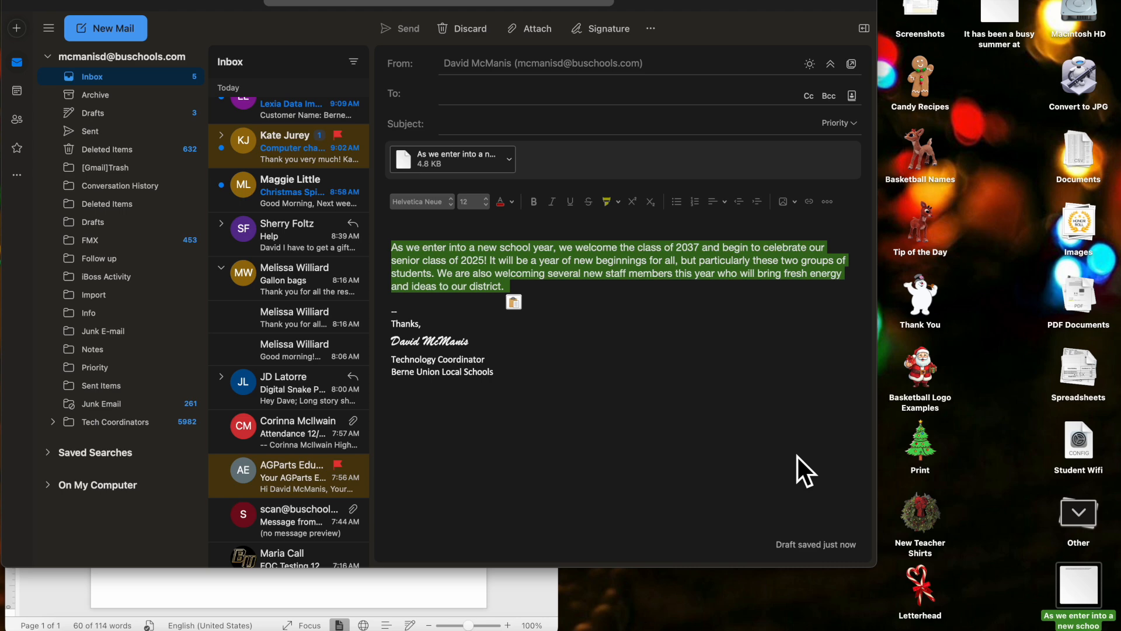